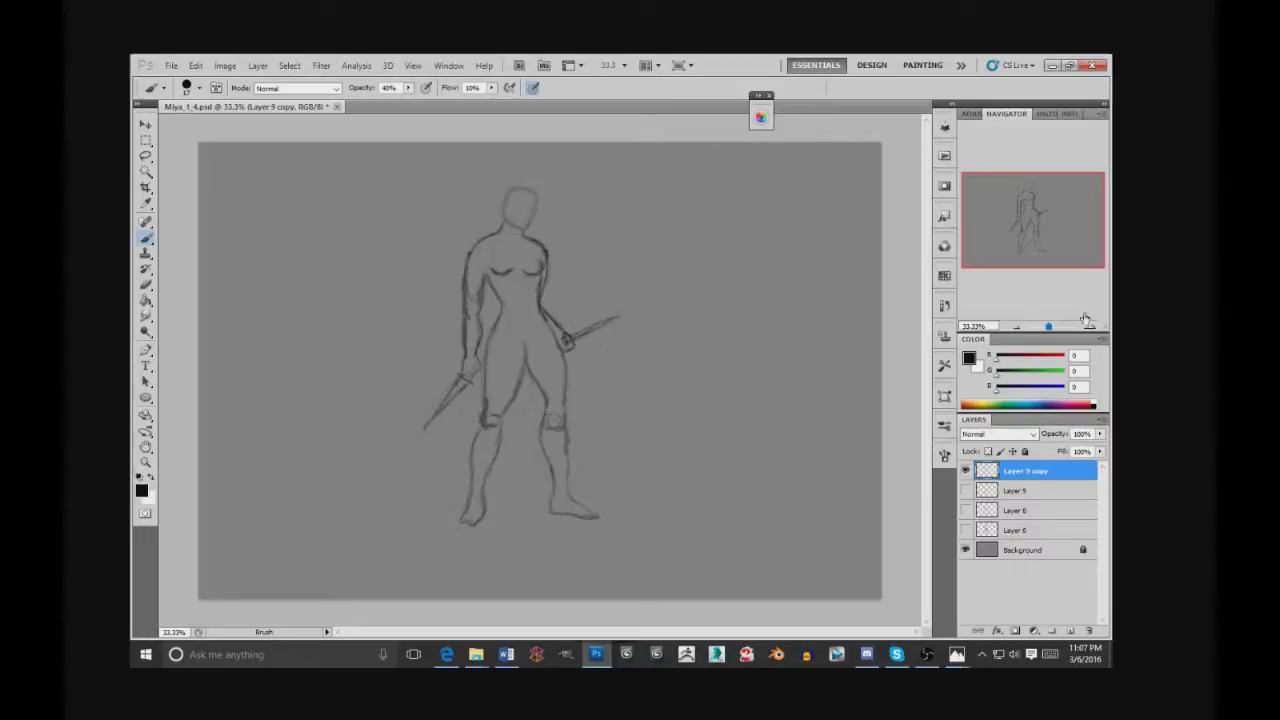
- Bring up the two-character reference image and move it over the left side of the canvas
{"action": "left_click", "coordinate": [956, 654]}
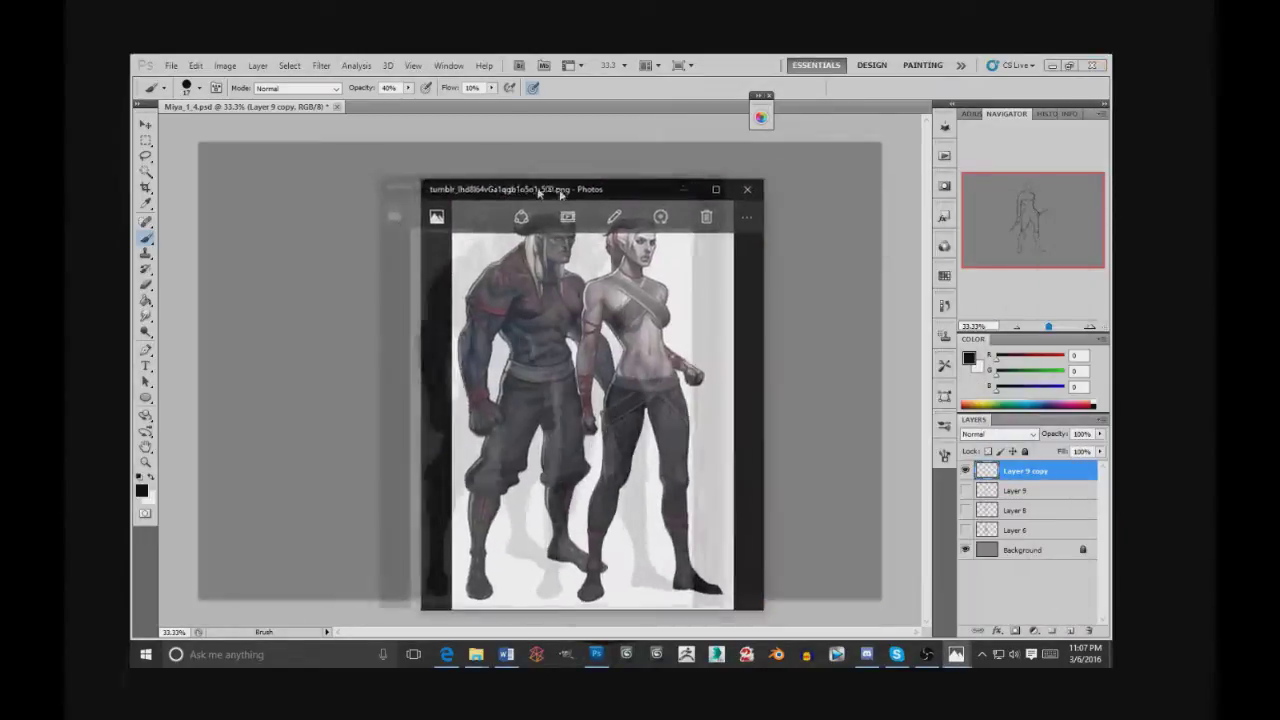
{"action": "left_click_drag", "start_coordinate": [545, 185], "coordinate": [278, 164]}
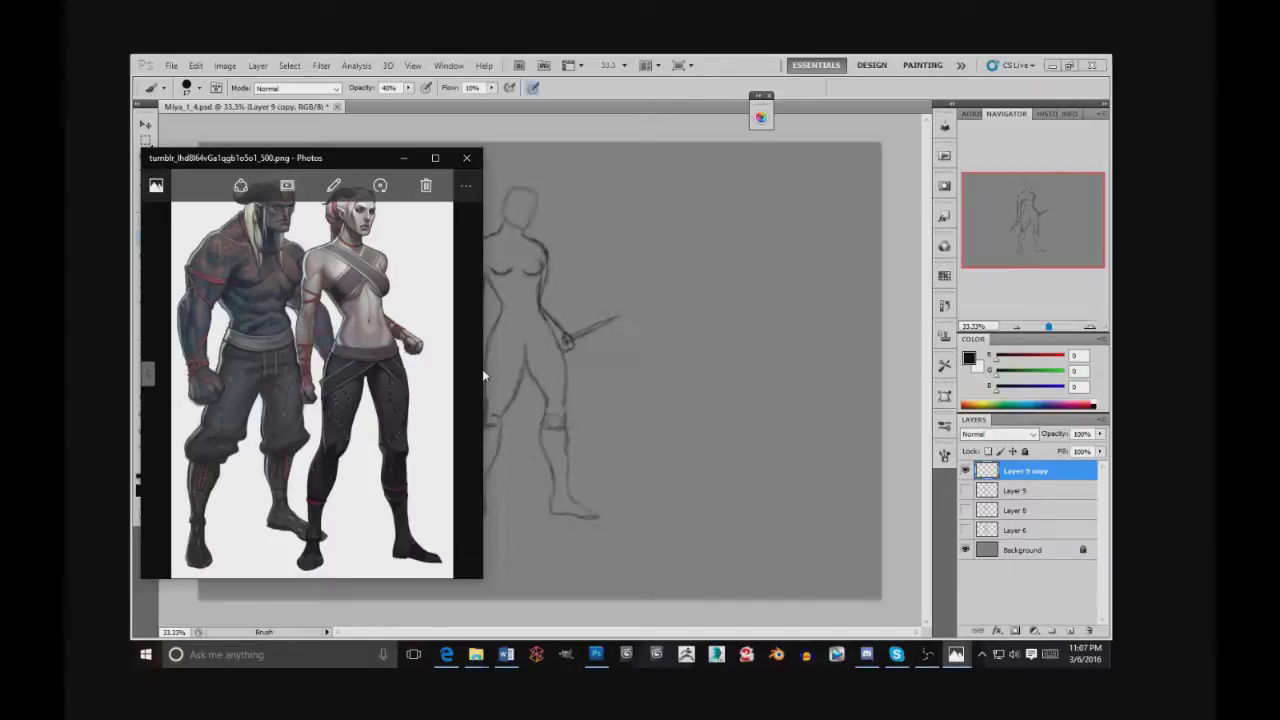
- Minimise the two-character reference and arrange the Blacksmith, Cloud and painting-tutorial references over the canvas
{"action": "left_click", "coordinate": [403, 158]}
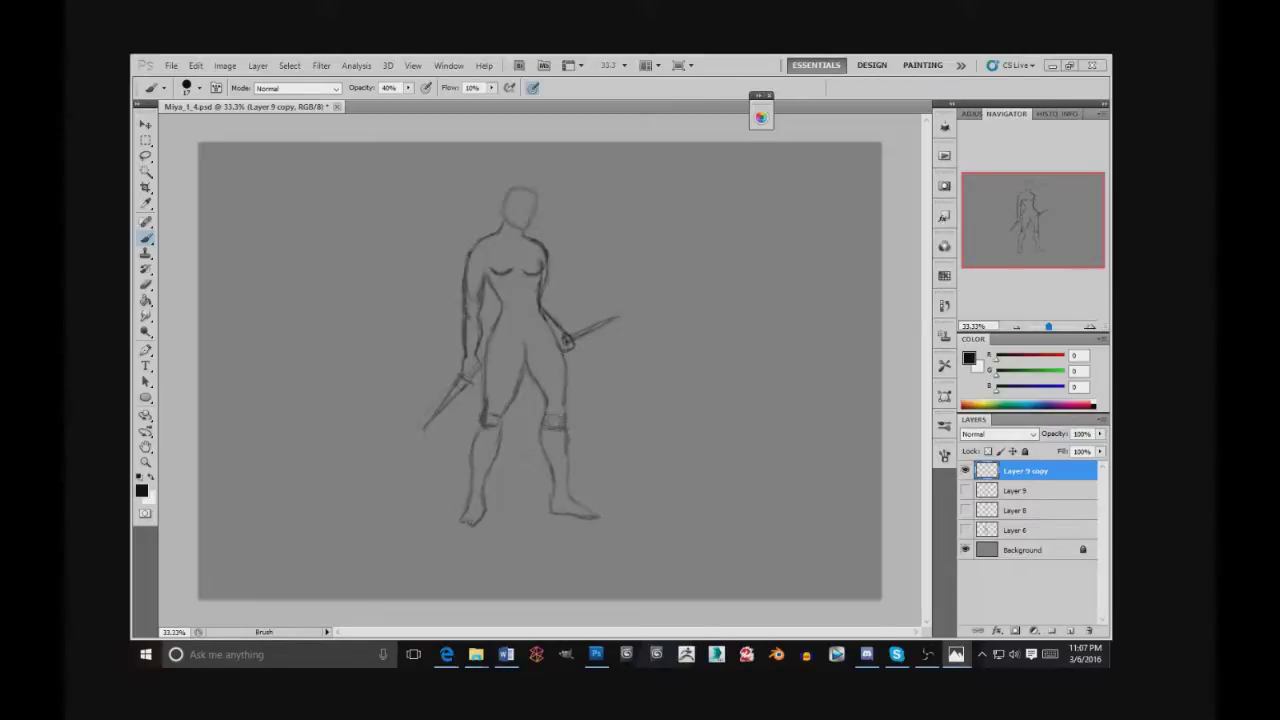
{"action": "left_click_drag", "start_coordinate": [1058, 162], "coordinate": [722, 168]}
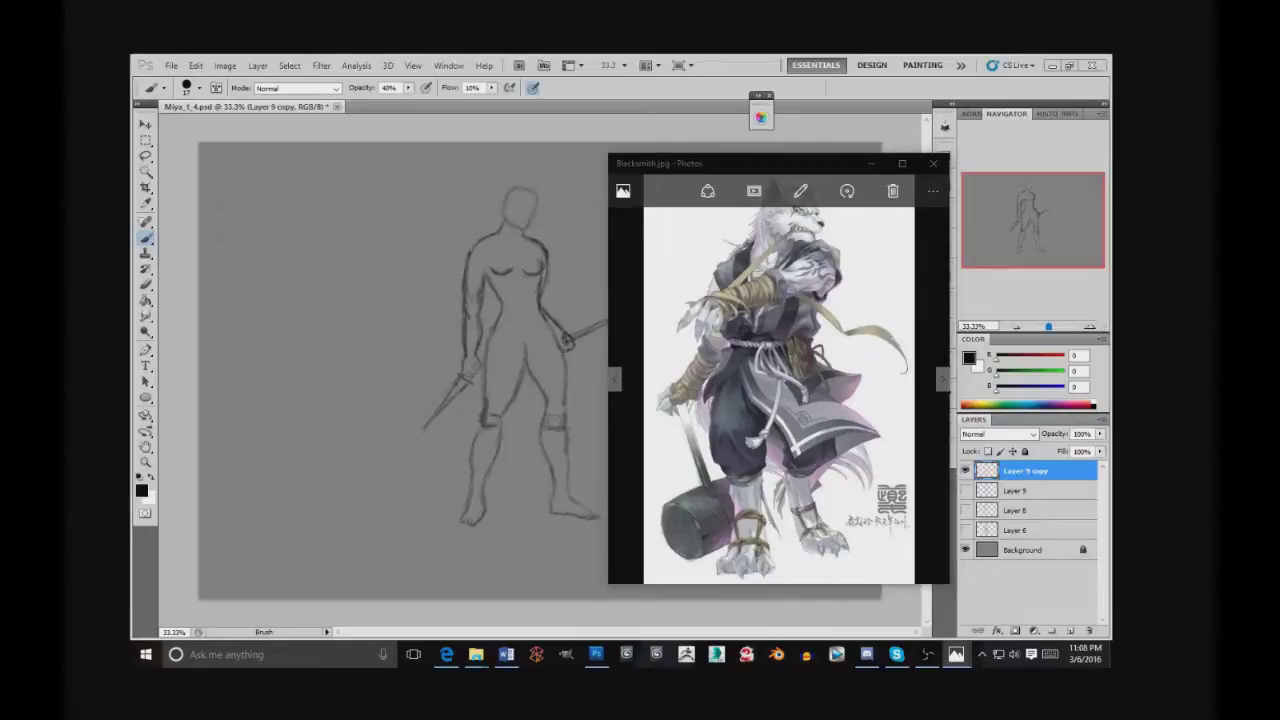
{"action": "left_click_drag", "start_coordinate": [735, 170], "coordinate": [263, 171]}
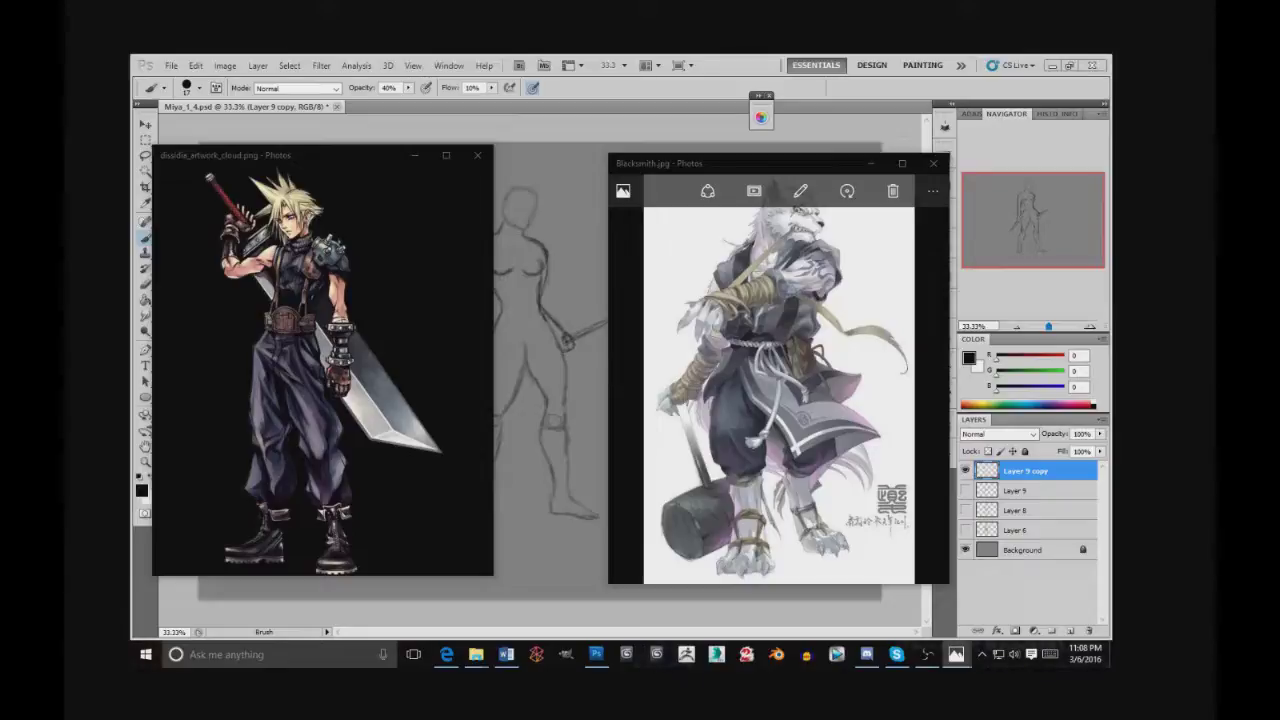
{"action": "left_click_drag", "start_coordinate": [908, 160], "coordinate": [487, 168]}
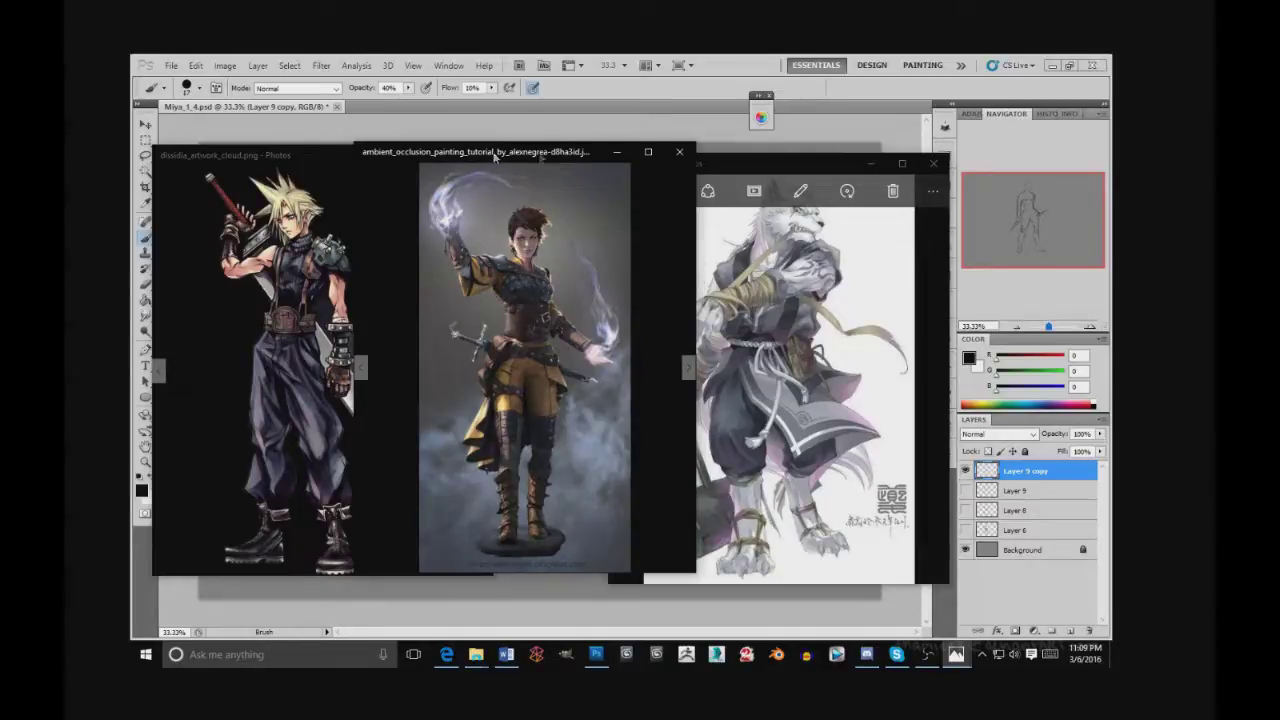
- Move the painting-tutorial, Cloud and Blacksmith references off the right edge of the screen
{"action": "left_click_drag", "start_coordinate": [541, 158], "coordinate": [1110, 160]}
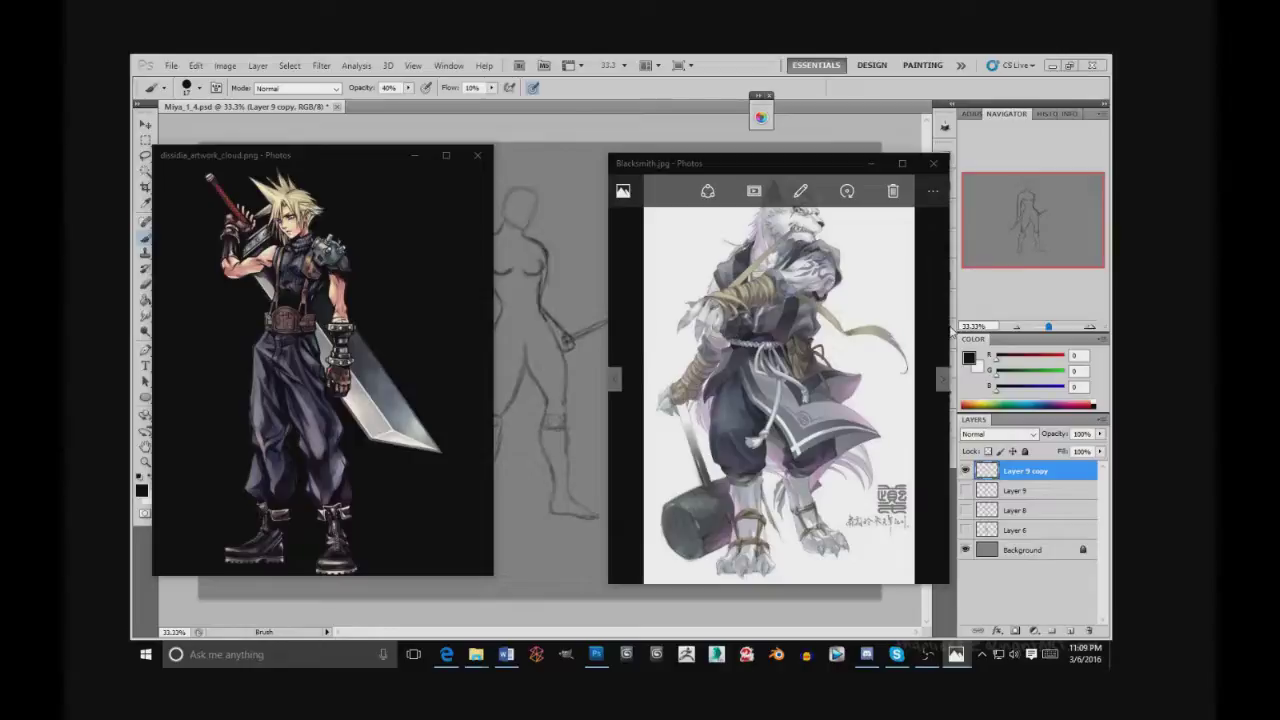
{"action": "left_click_drag", "start_coordinate": [349, 160], "coordinate": [1279, 165]}
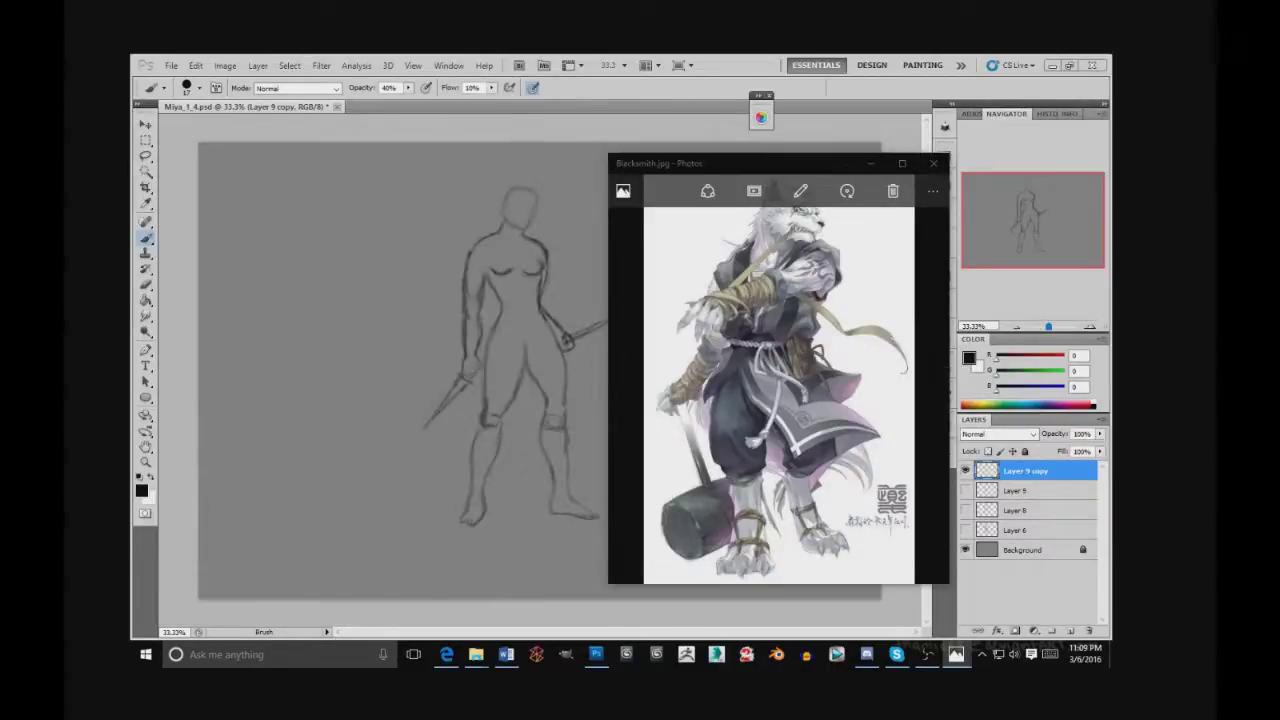
{"action": "left_click_drag", "start_coordinate": [770, 166], "coordinate": [1279, 150]}
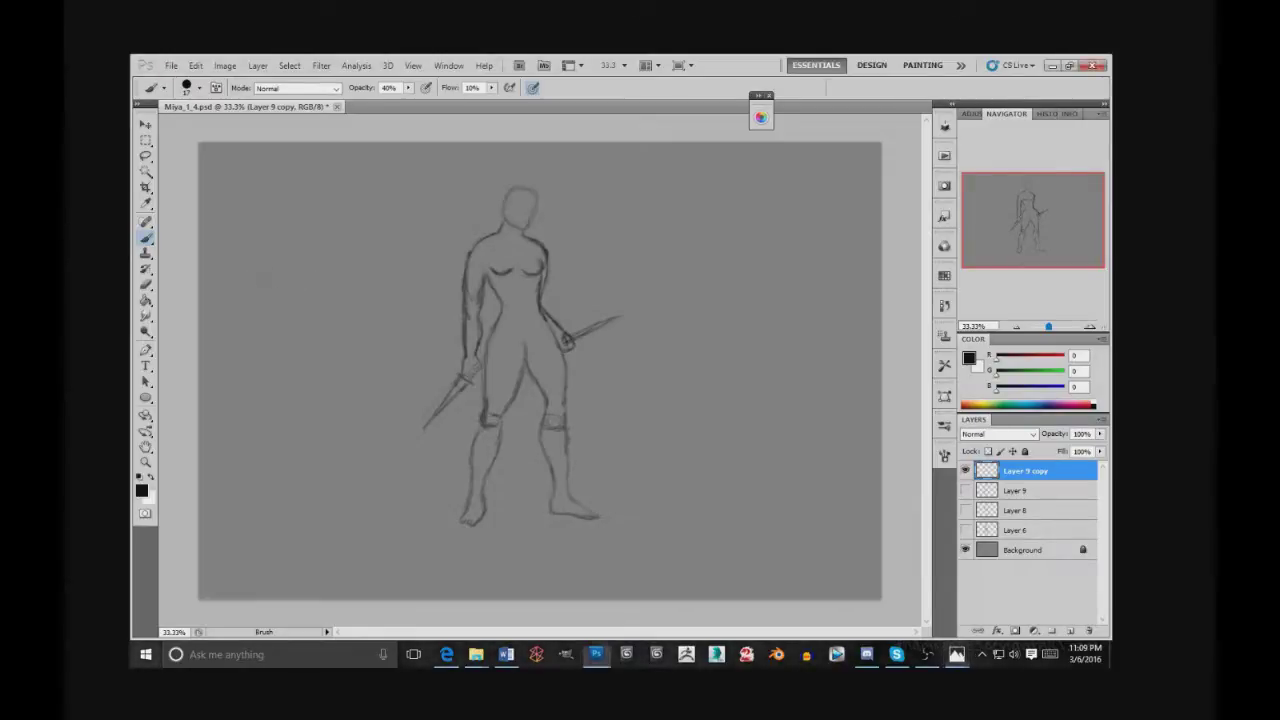
{"action": "left_click_drag", "start_coordinate": [598, 516], "coordinate": [640, 514]}
- Add Layer 10, marquee-select the figure on Layer 9 copy, then make Layer 10 active
{"action": "left_click", "coordinate": [1070, 631]}
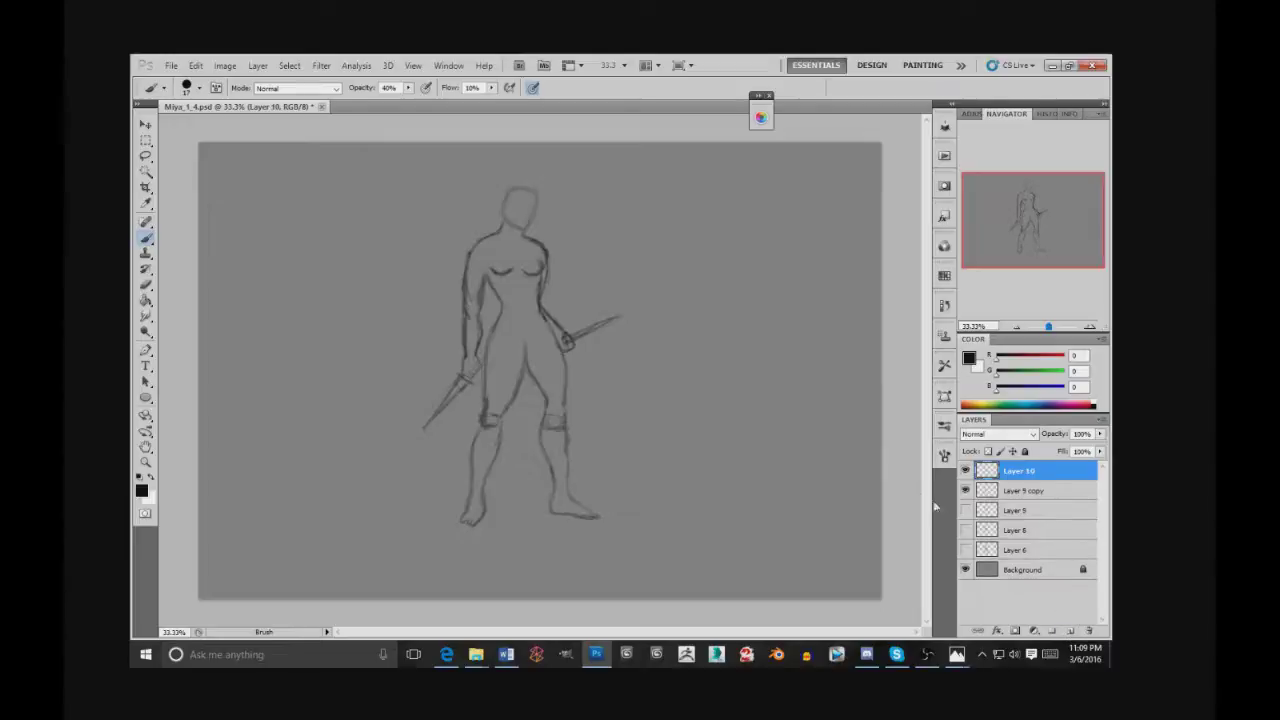
{"action": "left_click", "coordinate": [1015, 491]}
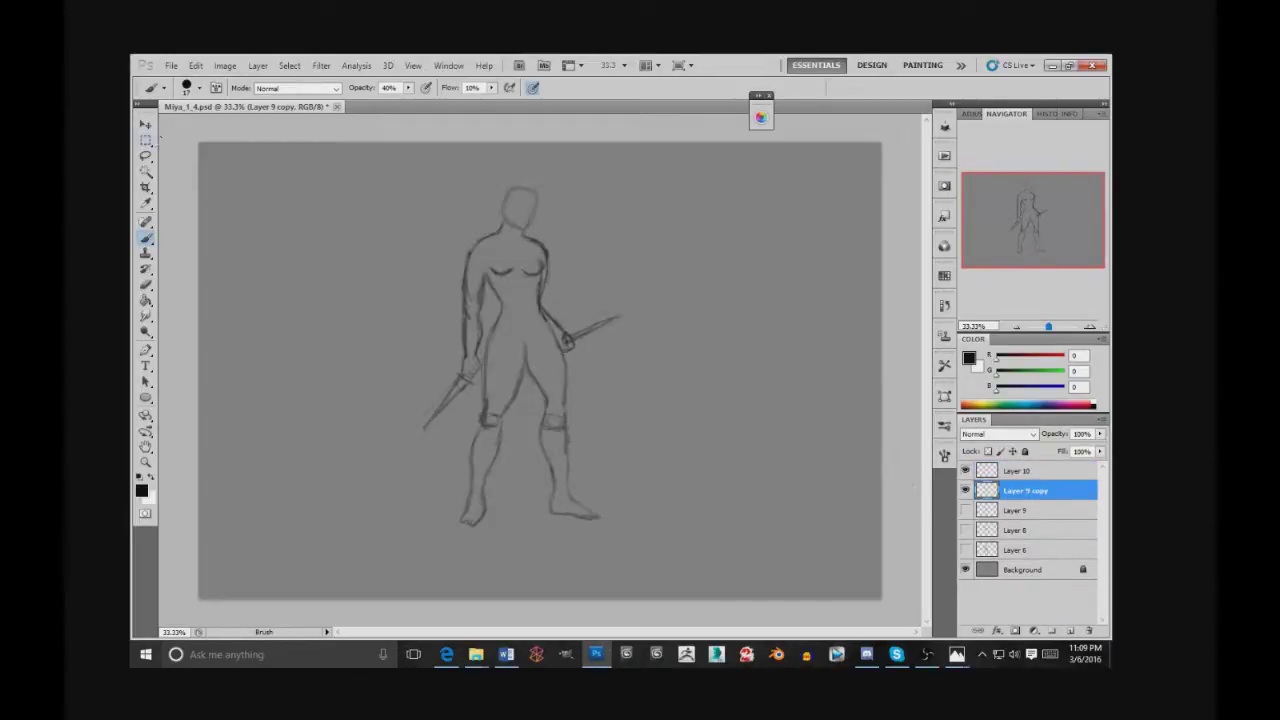
{"action": "left_click", "coordinate": [147, 140]}
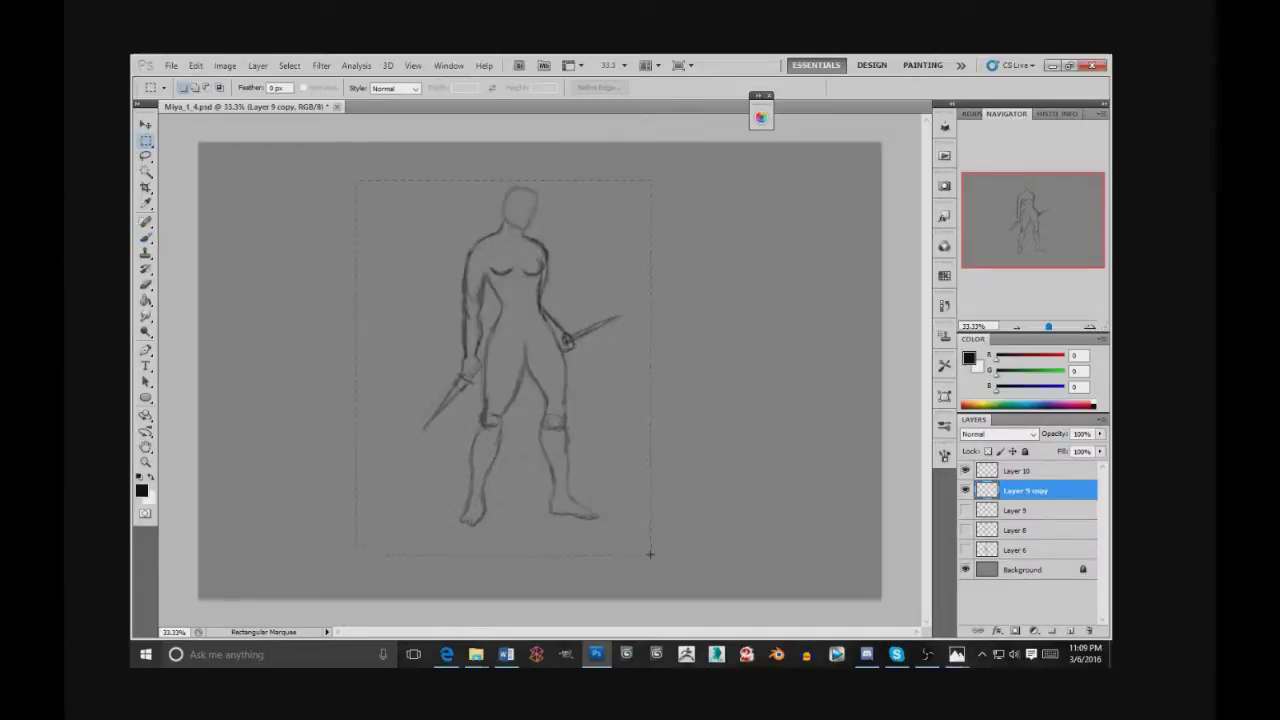
{"action": "left_click_drag", "start_coordinate": [629, 550], "coordinate": [630, 549]}
{"action": "mouse_move", "coordinate": [525, 347]}
{"action": "left_mouse_down"}
{"action": "mouse_move", "coordinate": [500, 340]}
{"action": "mouse_move", "coordinate": [545, 354]}
{"action": "left_mouse_up"}
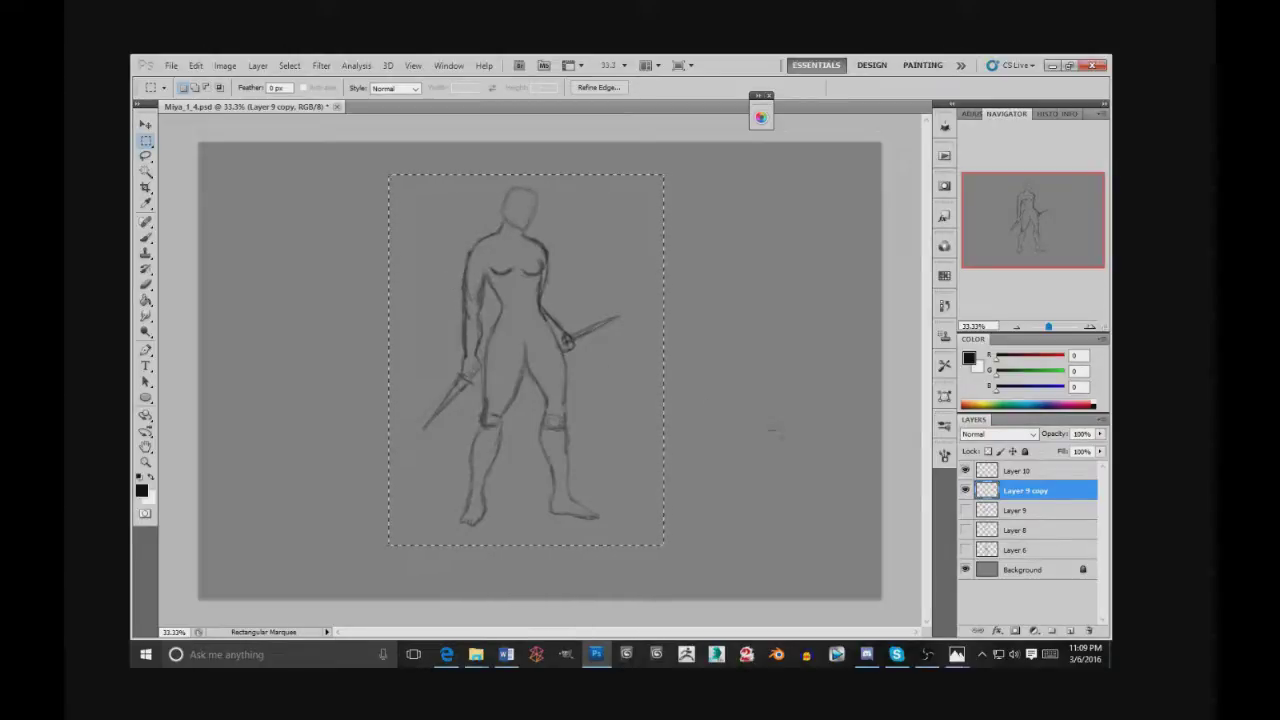
{"action": "left_click", "coordinate": [1027, 473]}
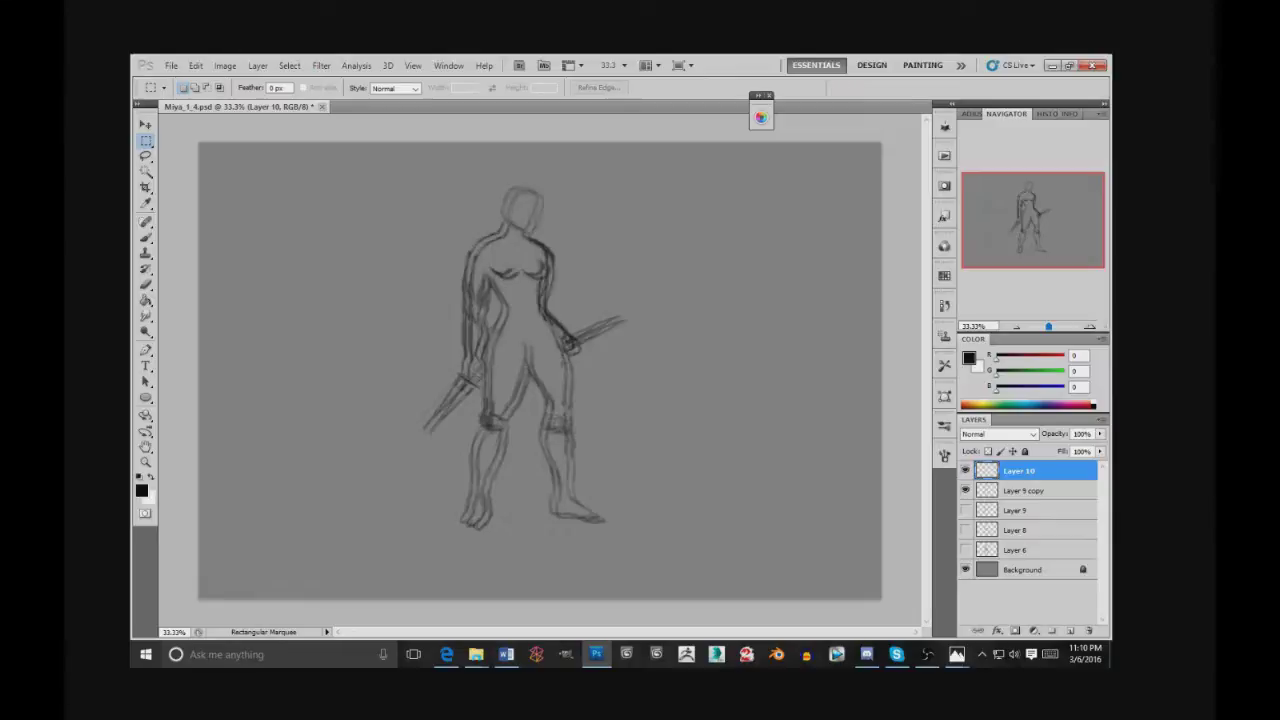
- Move the copied figure to the right of the original and compare by toggling the original
{"action": "left_click", "coordinate": [145, 124]}
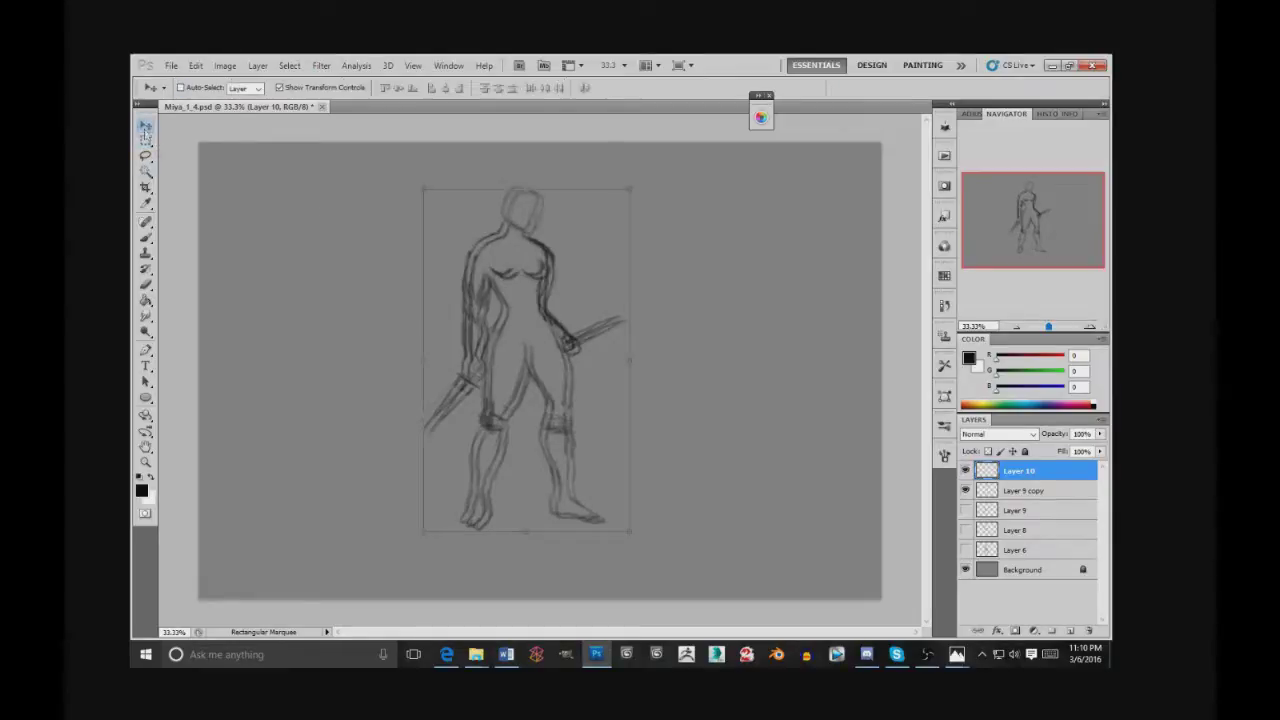
{"action": "left_click_drag", "start_coordinate": [558, 338], "coordinate": [735, 340]}
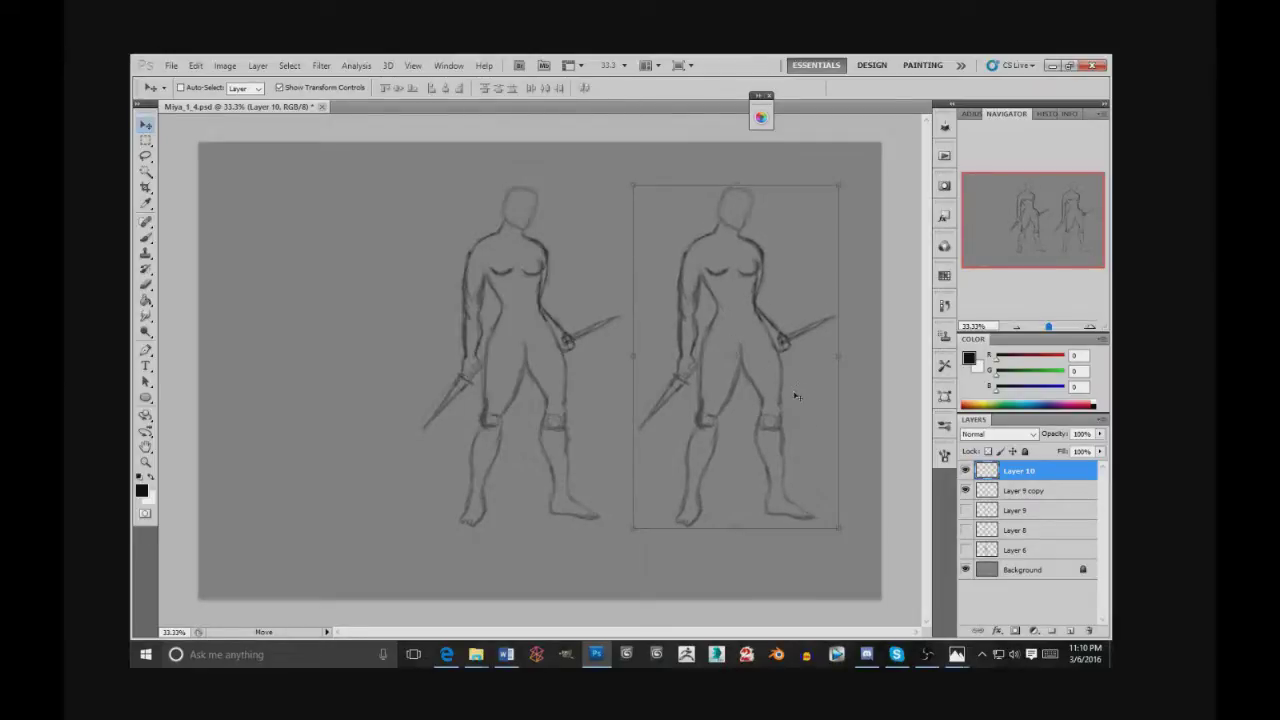
{"action": "left_click", "coordinate": [966, 491]}
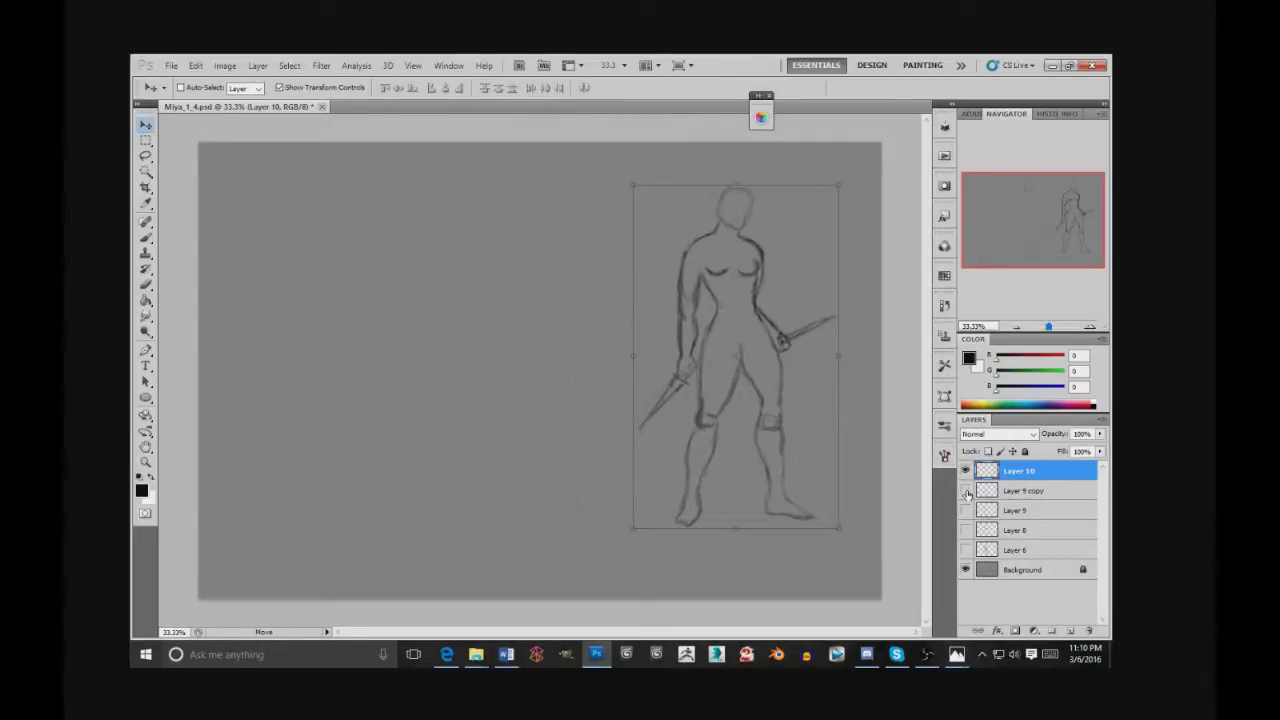
{"action": "left_click", "coordinate": [966, 491]}
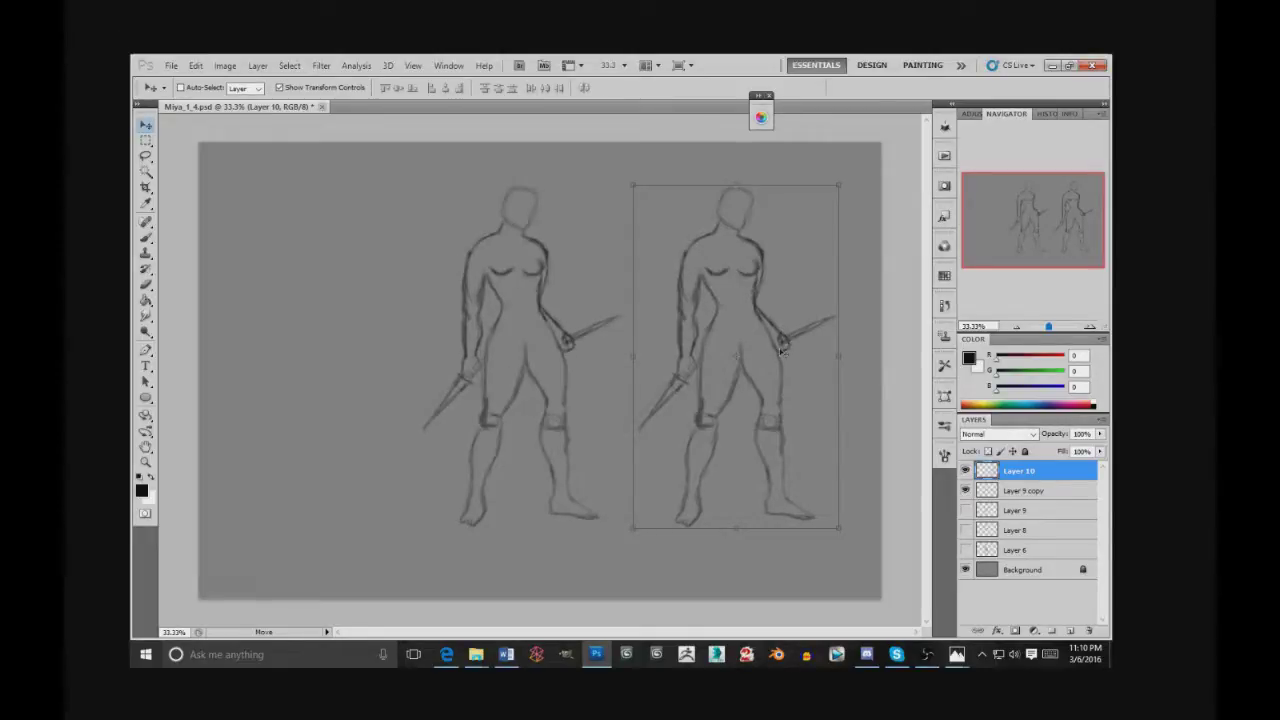
- Paste another figure copy as Layer 11 and position it on the canvas's left side
{"action": "key", "text": "ctrl+v"}
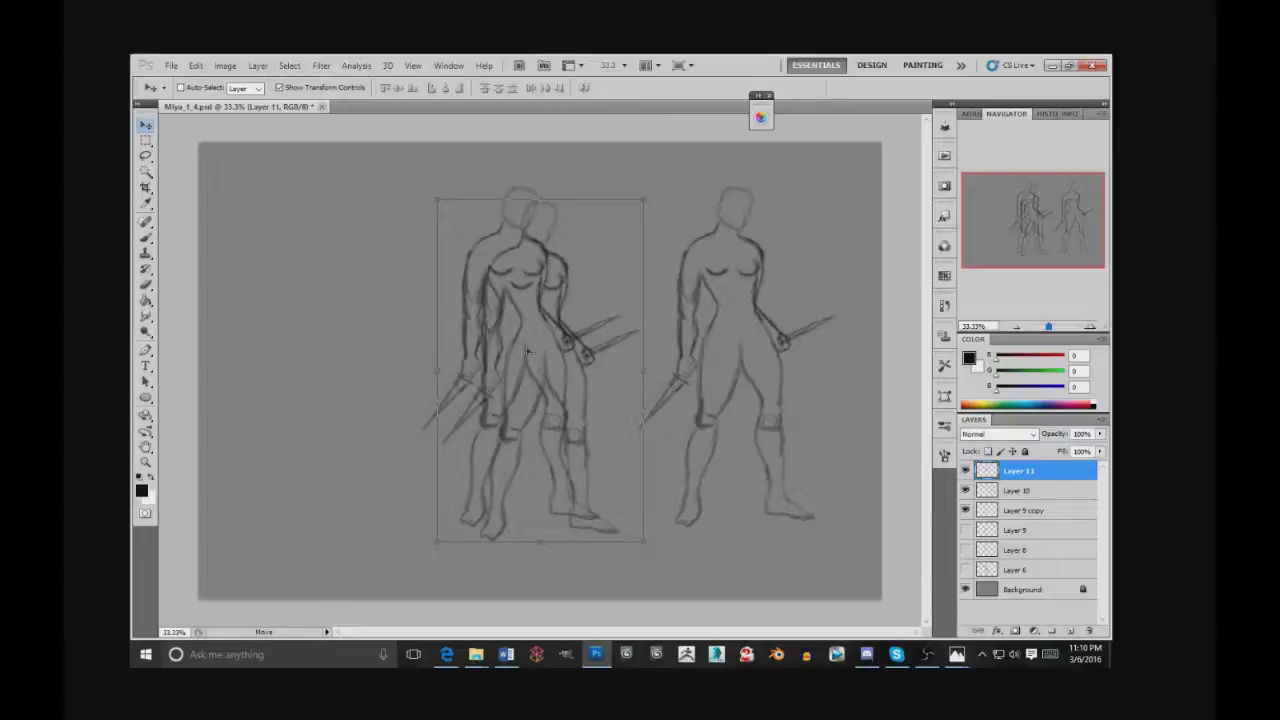
{"action": "left_click_drag", "start_coordinate": [518, 330], "coordinate": [300, 320]}
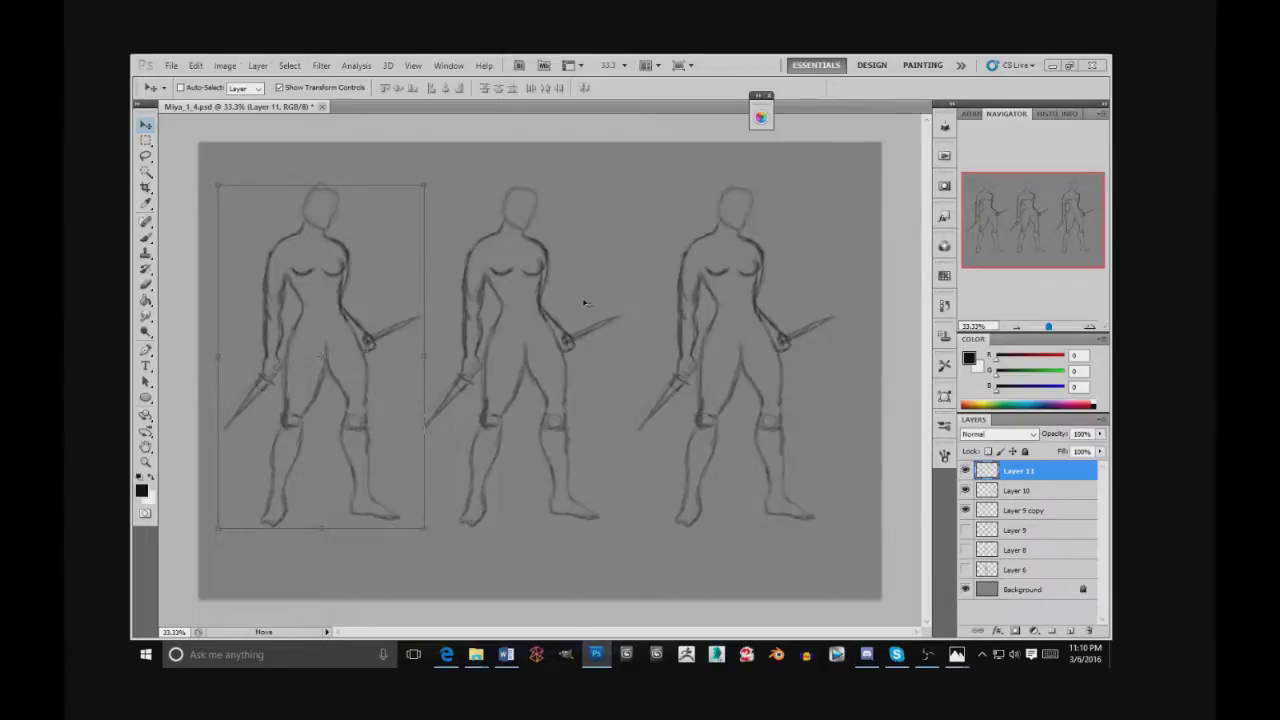
{"action": "left_click_drag", "start_coordinate": [320, 345], "coordinate": [332, 341]}
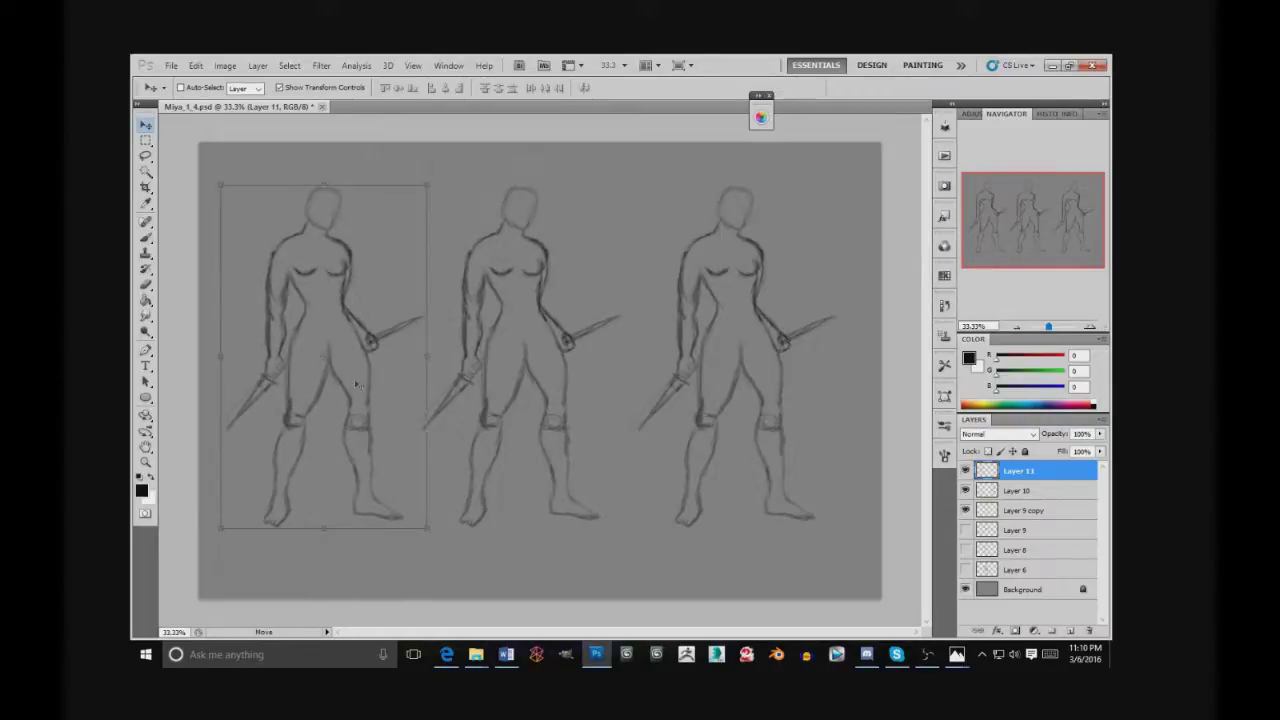
{"action": "left_click_drag", "start_coordinate": [336, 382], "coordinate": [325, 381]}
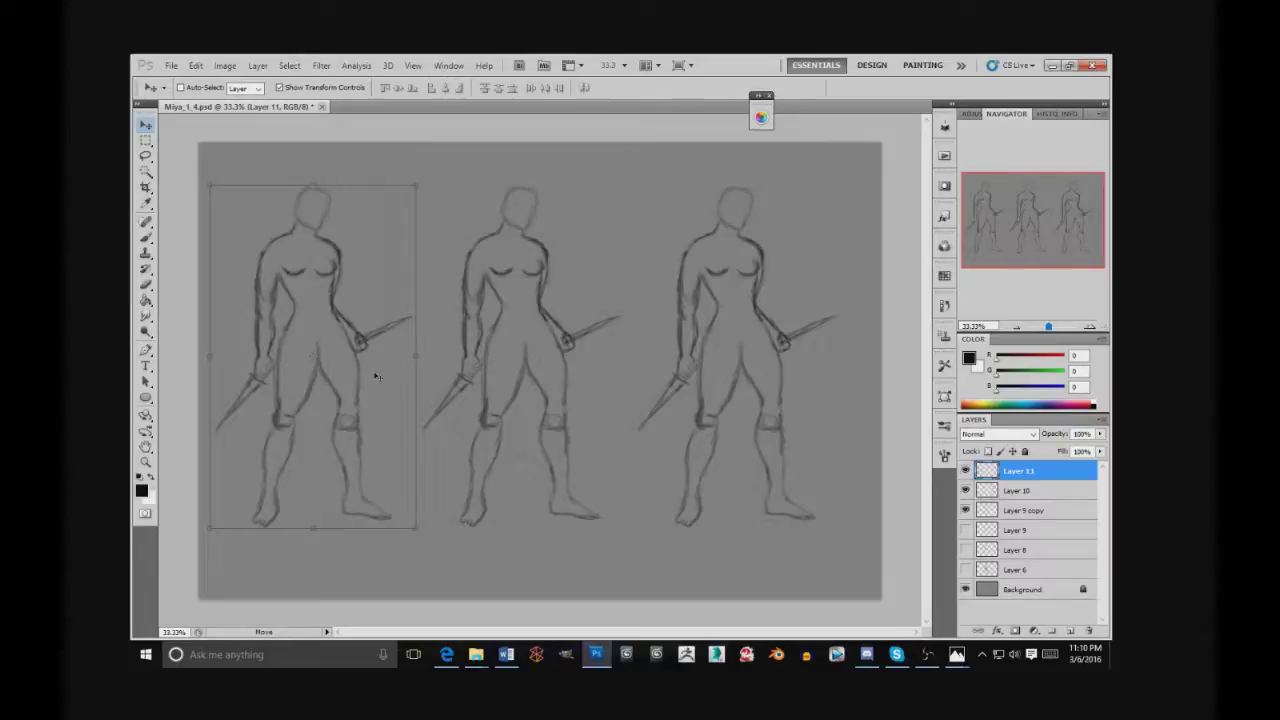
{"action": "left_click_drag", "start_coordinate": [323, 374], "coordinate": [317, 374]}
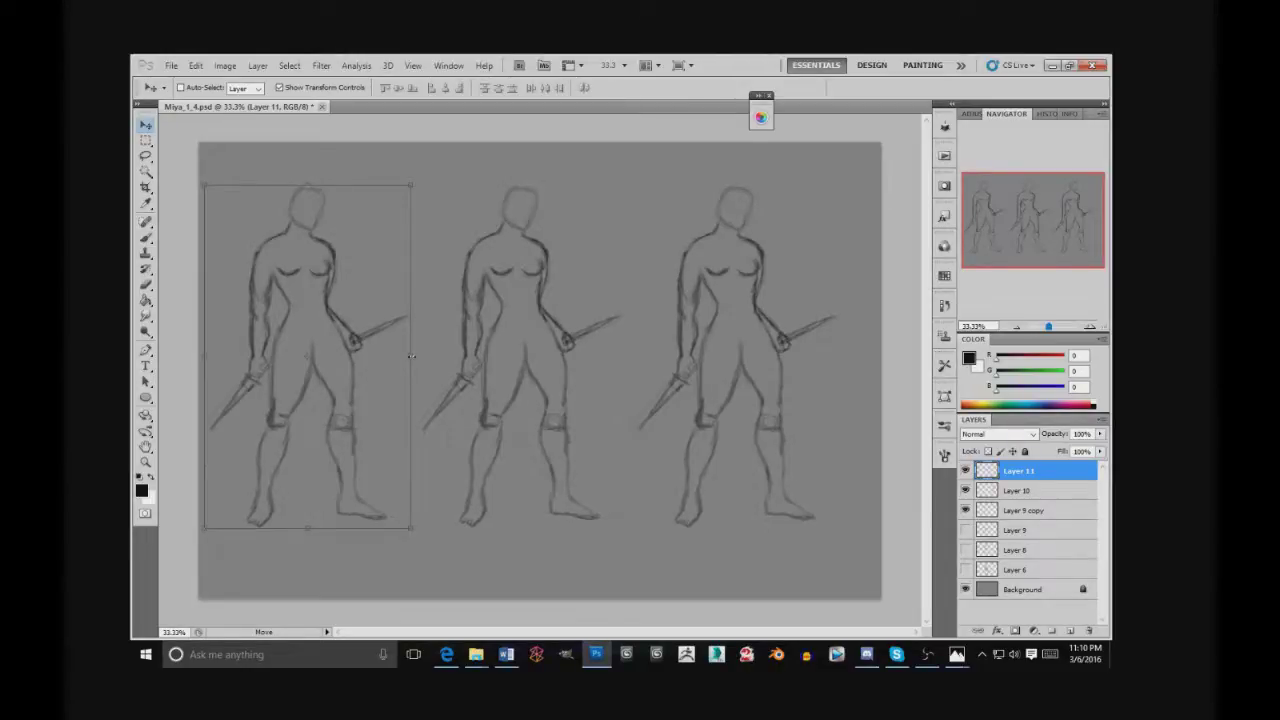
- Adjust and commit the left figure's transform, then nudge it slightly into place
{"action": "left_click_drag", "start_coordinate": [413, 355], "coordinate": [409, 356]}
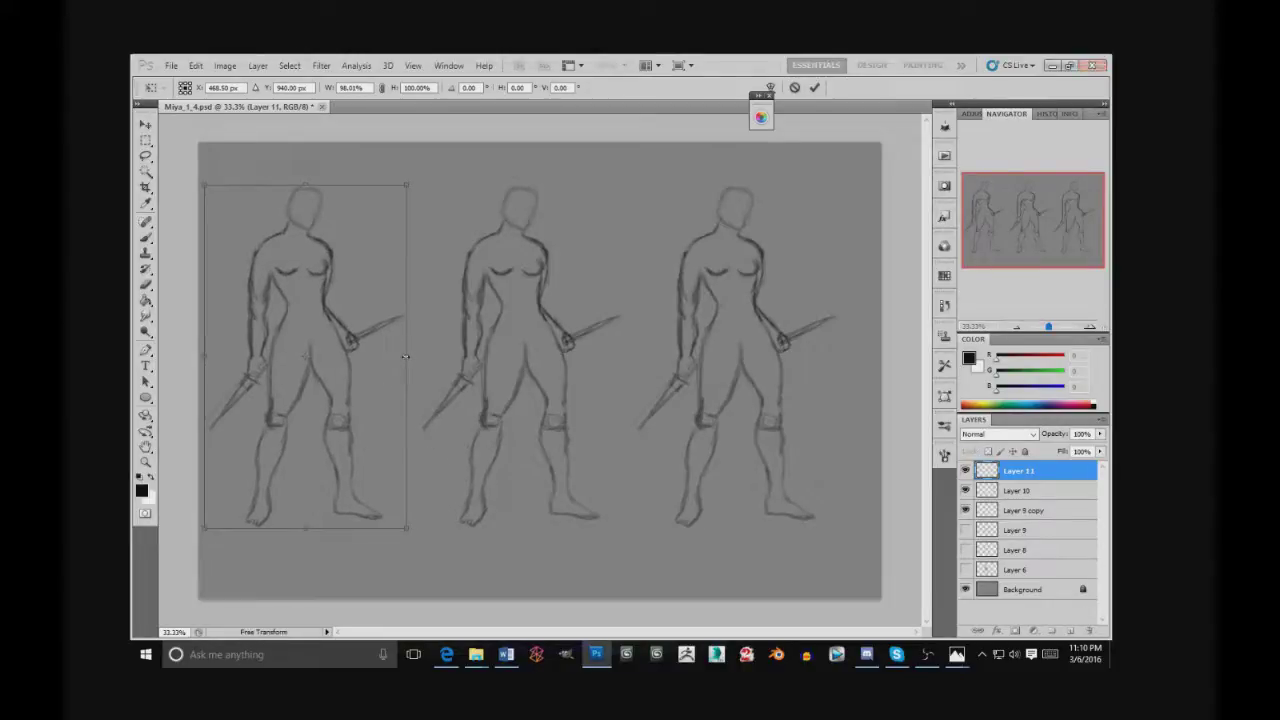
{"action": "right_click", "coordinate": [405, 357]}
{"action": "left_click", "coordinate": [433, 335]}
{"action": "left_click_drag", "start_coordinate": [430, 368], "coordinate": [421, 366]}
{"action": "left_click_drag", "start_coordinate": [335, 374], "coordinate": [338, 375]}
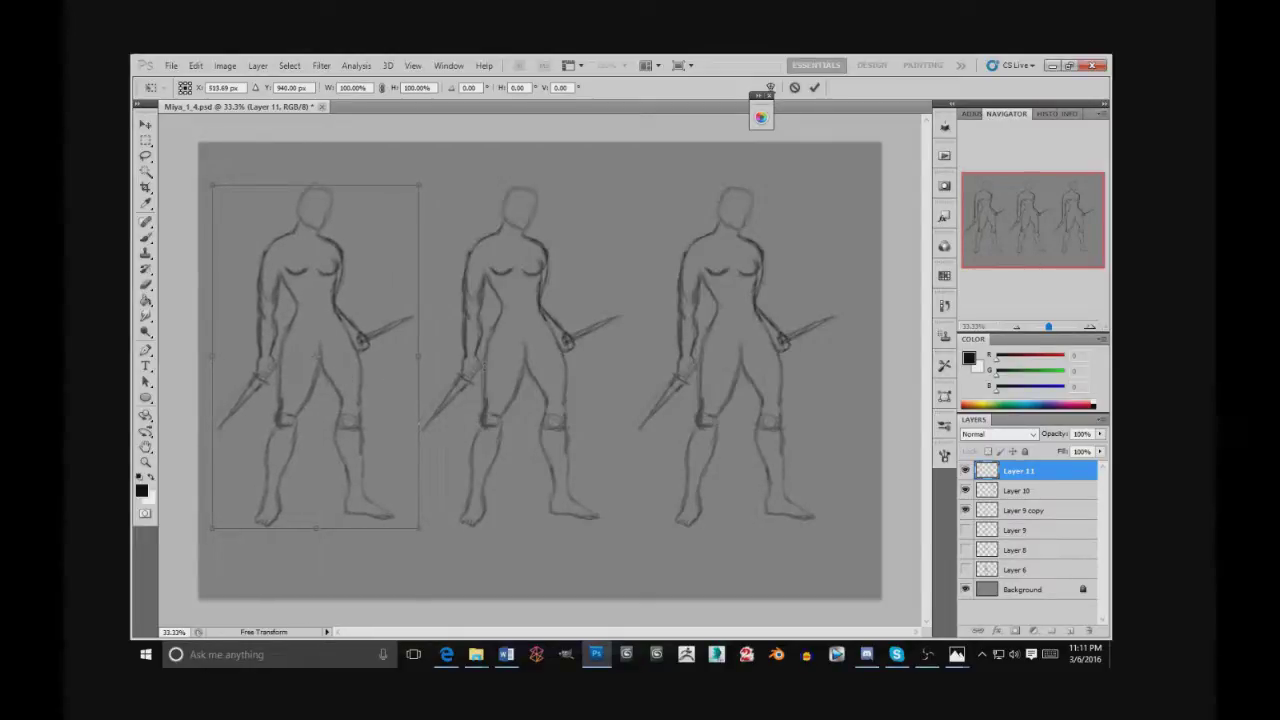
{"action": "key", "text": "Return"}
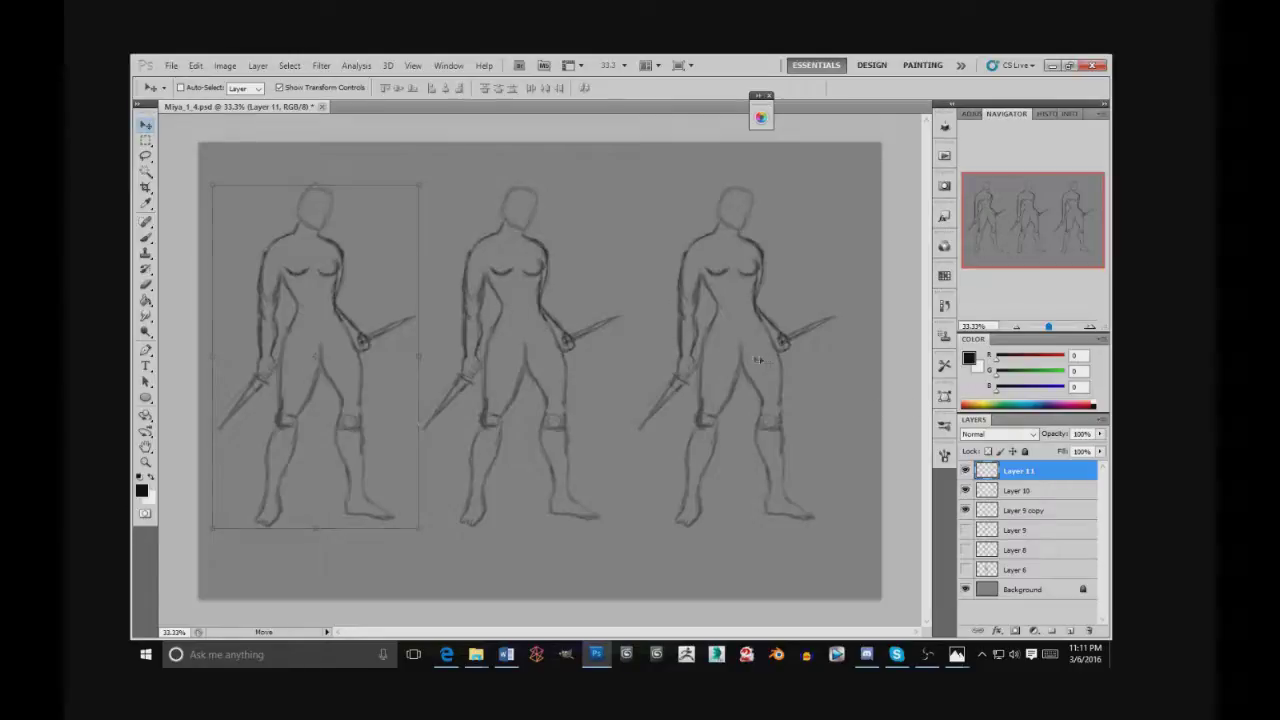
{"action": "key", "text": "shift+Left"}
{"action": "key", "text": "shift+Left"}
{"action": "key", "text": "shift+Left"}
{"action": "key", "text": "shift+Left"}
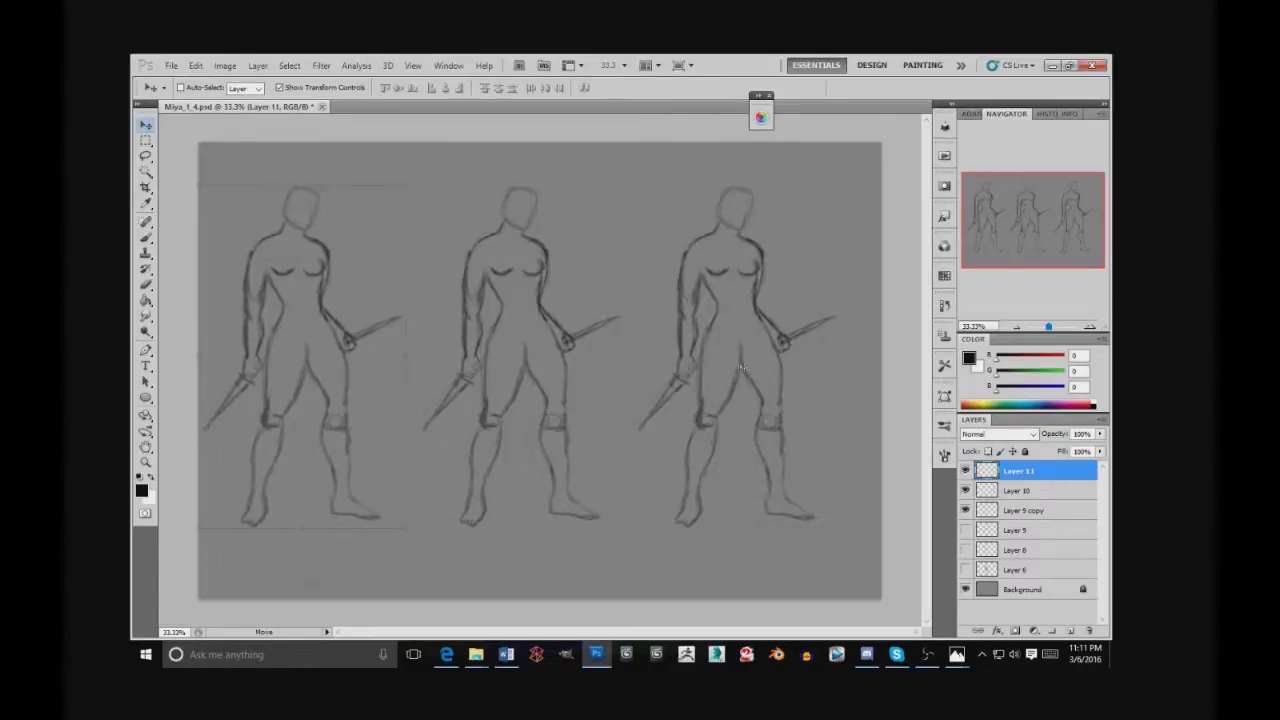
{"action": "left_click_drag", "start_coordinate": [359, 402], "coordinate": [370, 403]}
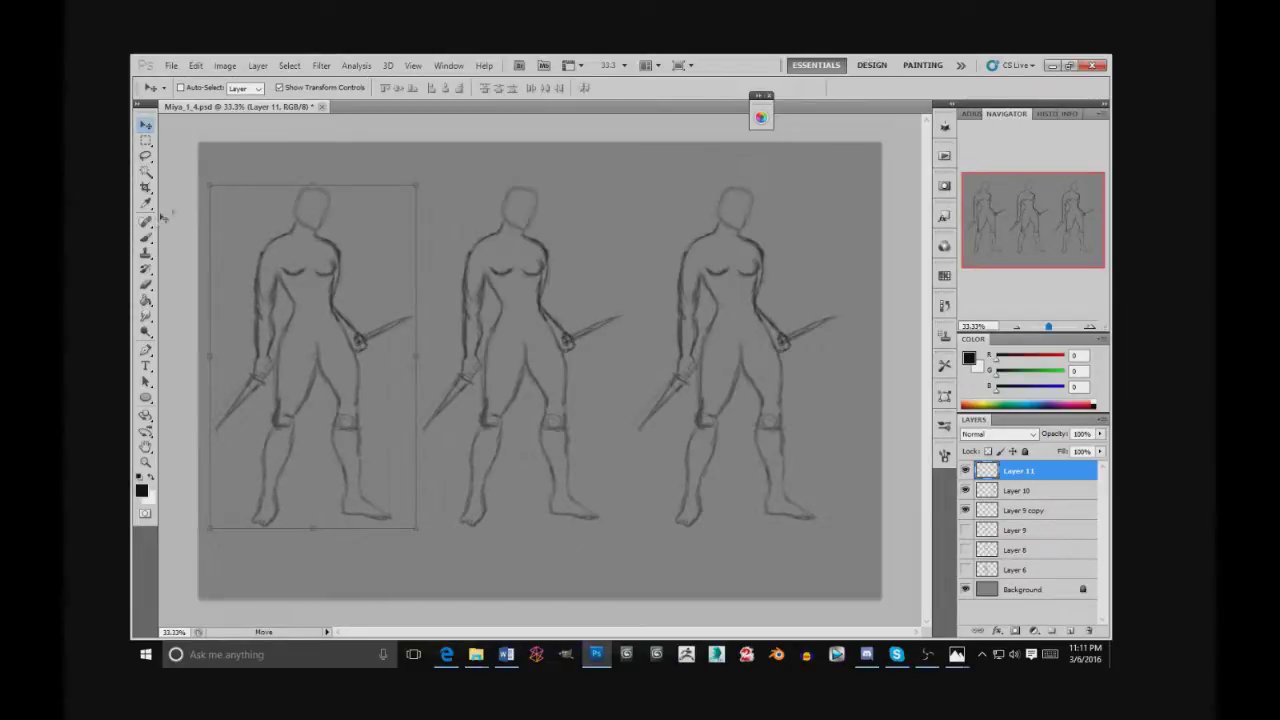
- Browse the Image menu without applying anything, then hide the right figure's layer to compare
{"action": "left_click", "coordinate": [257, 66]}
{"action": "mouse_move", "coordinate": [233, 68]}
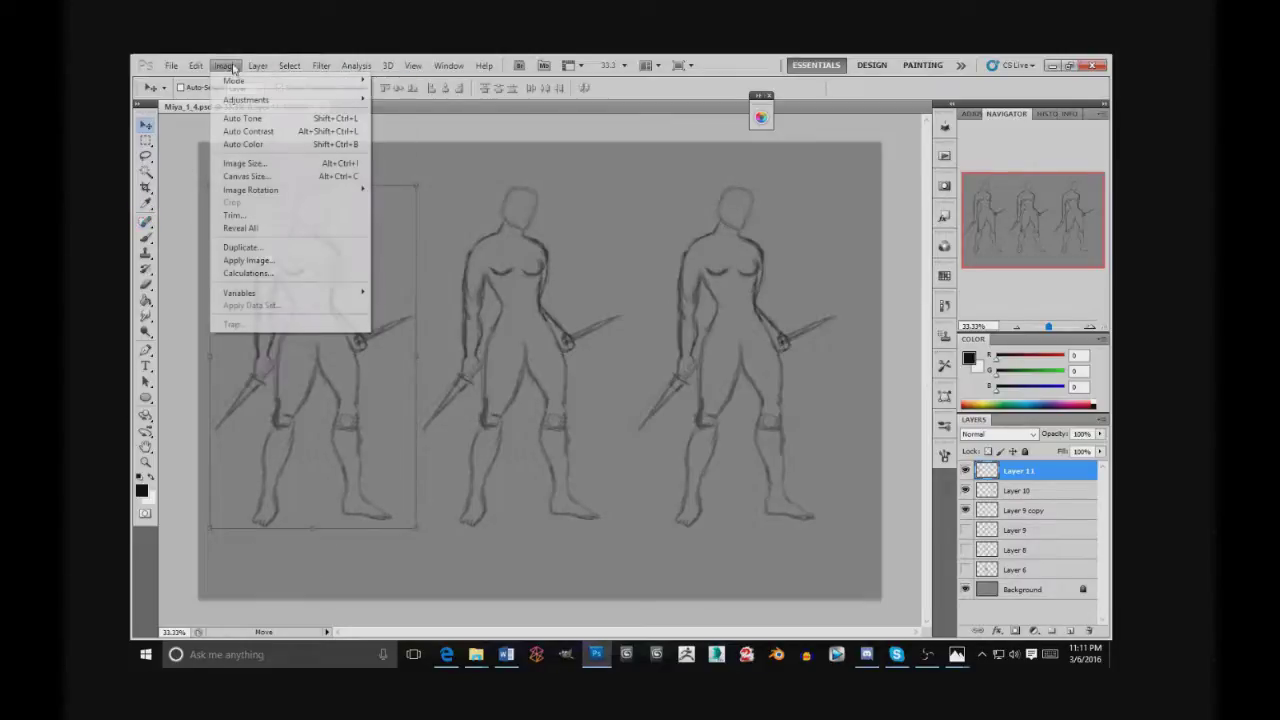
{"action": "mouse_move", "coordinate": [290, 66]}
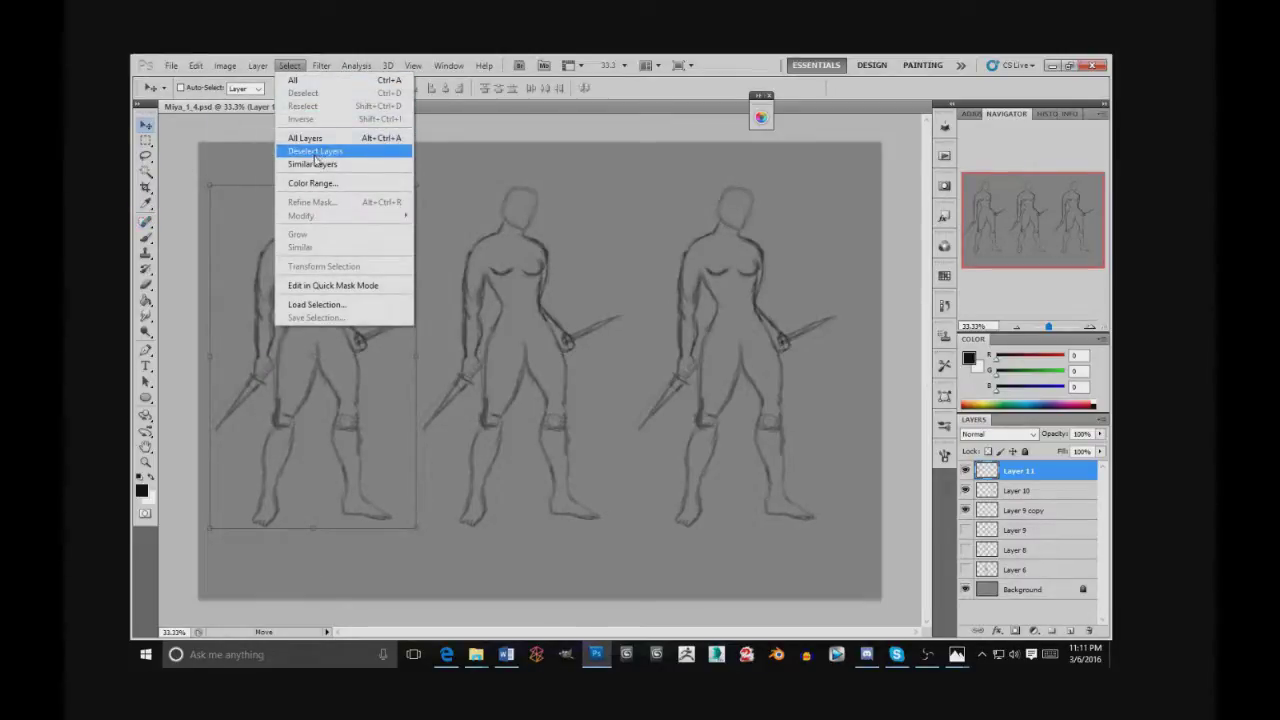
{"action": "left_click", "coordinate": [465, 217]}
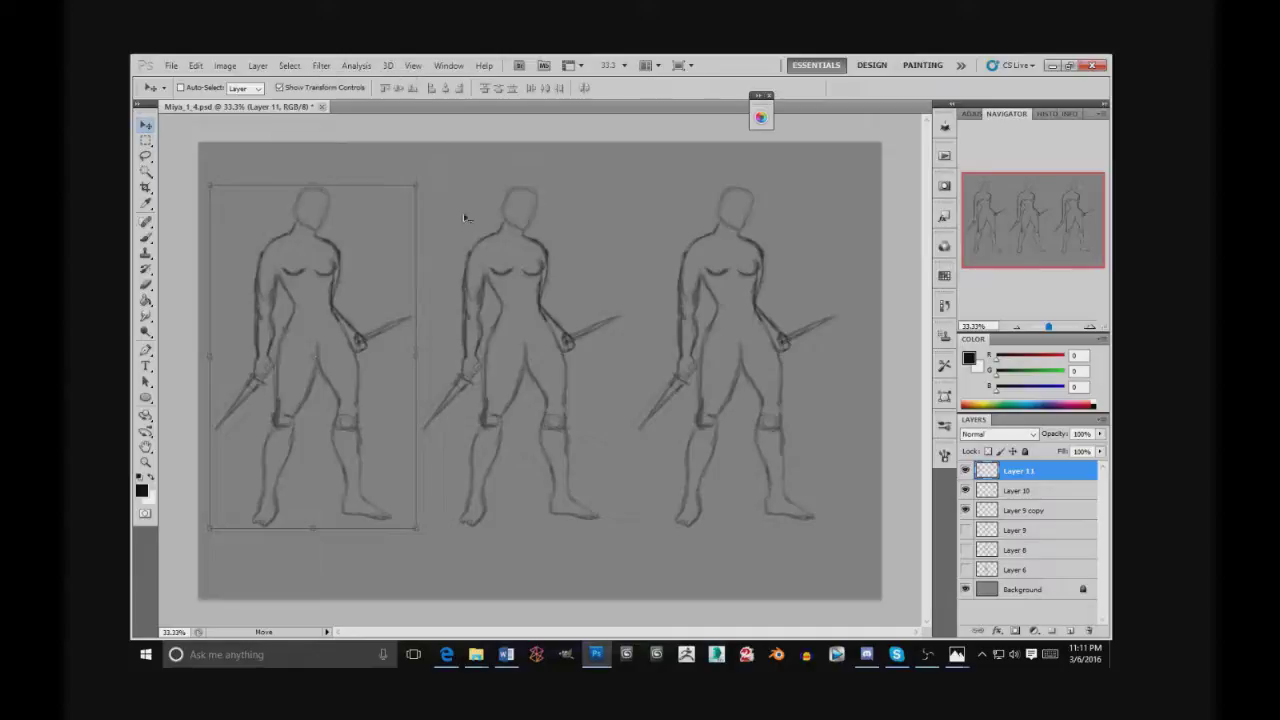
{"action": "left_click", "coordinate": [1002, 492]}
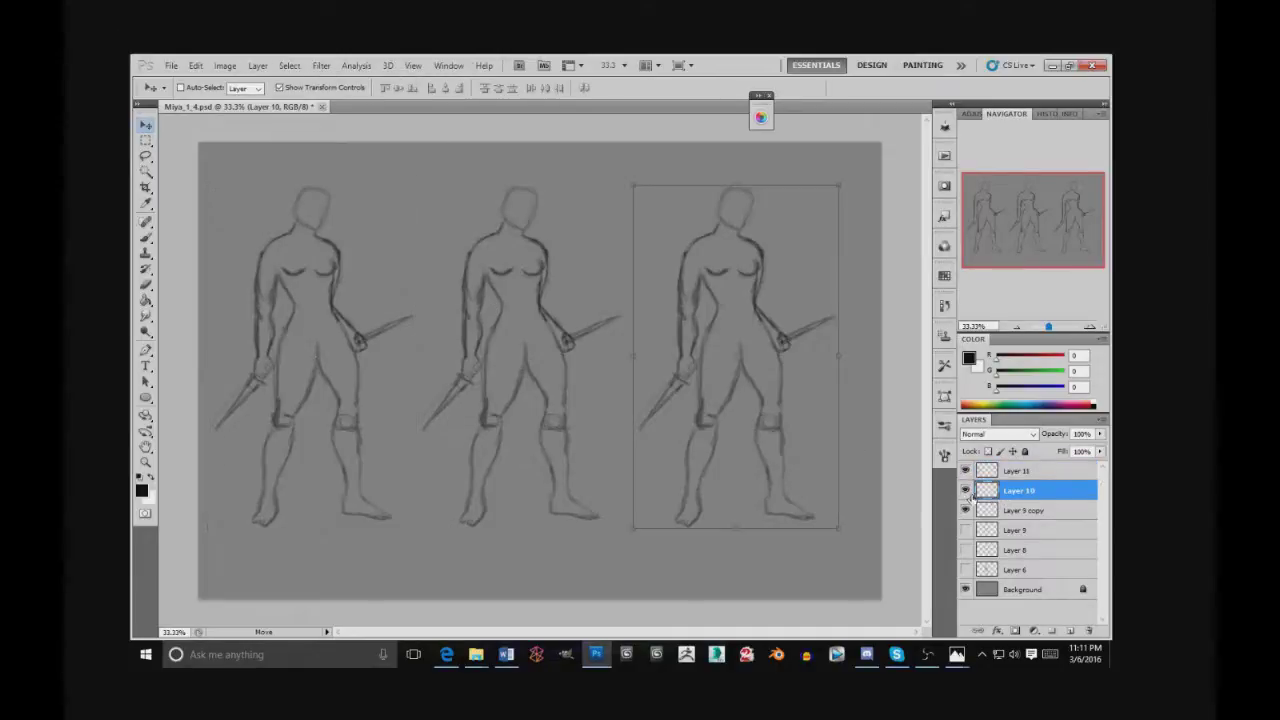
{"action": "left_click", "coordinate": [965, 490]}
- Compare the figures by toggling their layers, then move the right figure slightly further right
{"action": "left_click", "coordinate": [965, 490]}
{"action": "left_click", "coordinate": [965, 471]}
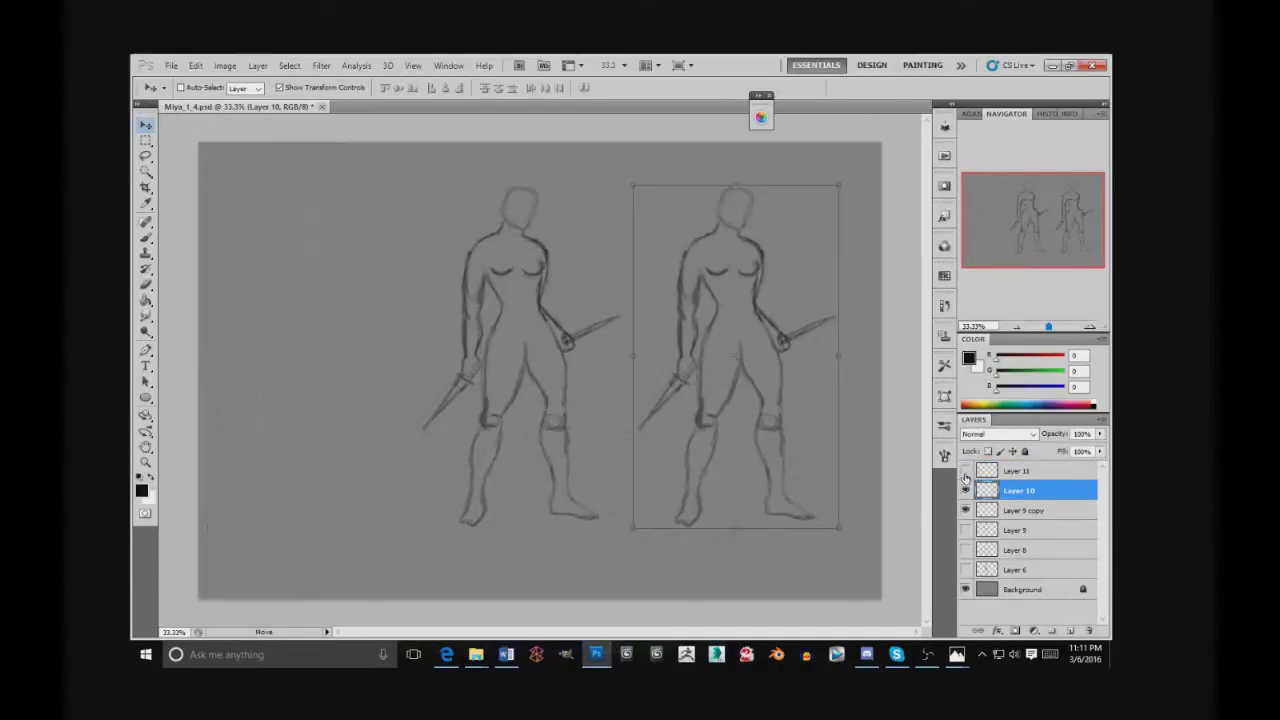
{"action": "left_click", "coordinate": [965, 471]}
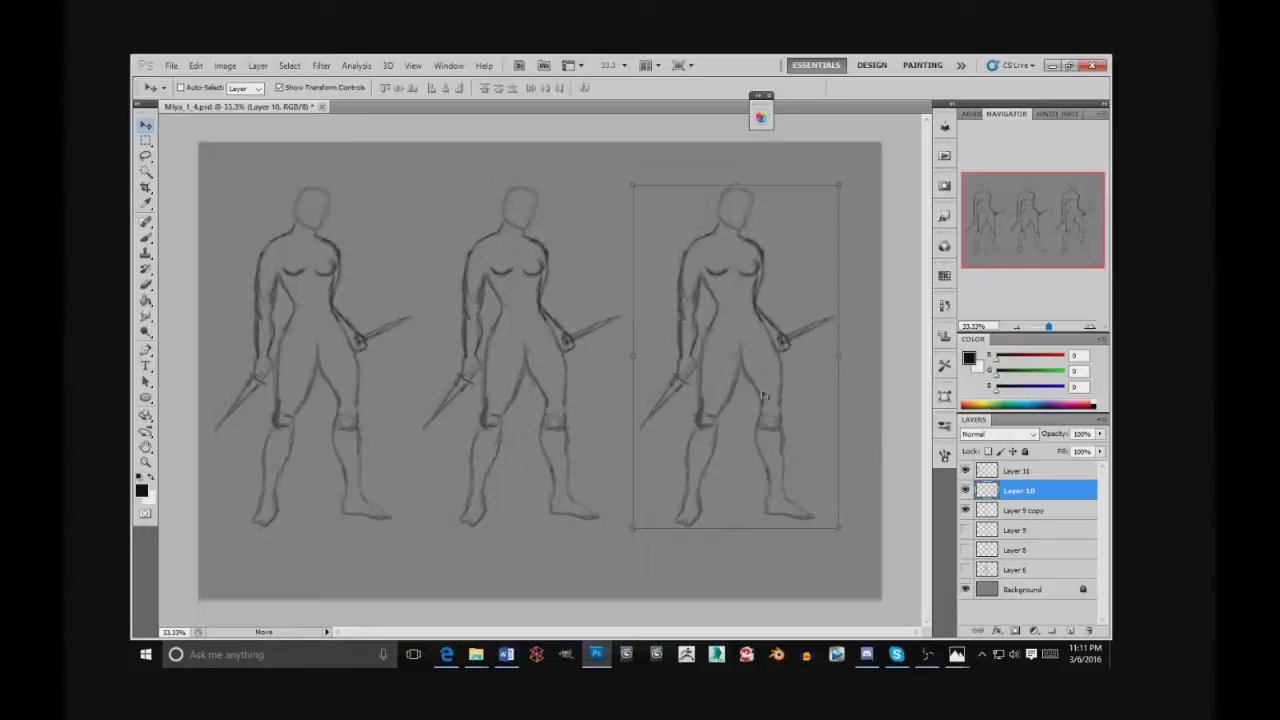
{"action": "left_click_drag", "start_coordinate": [751, 390], "coordinate": [805, 409]}
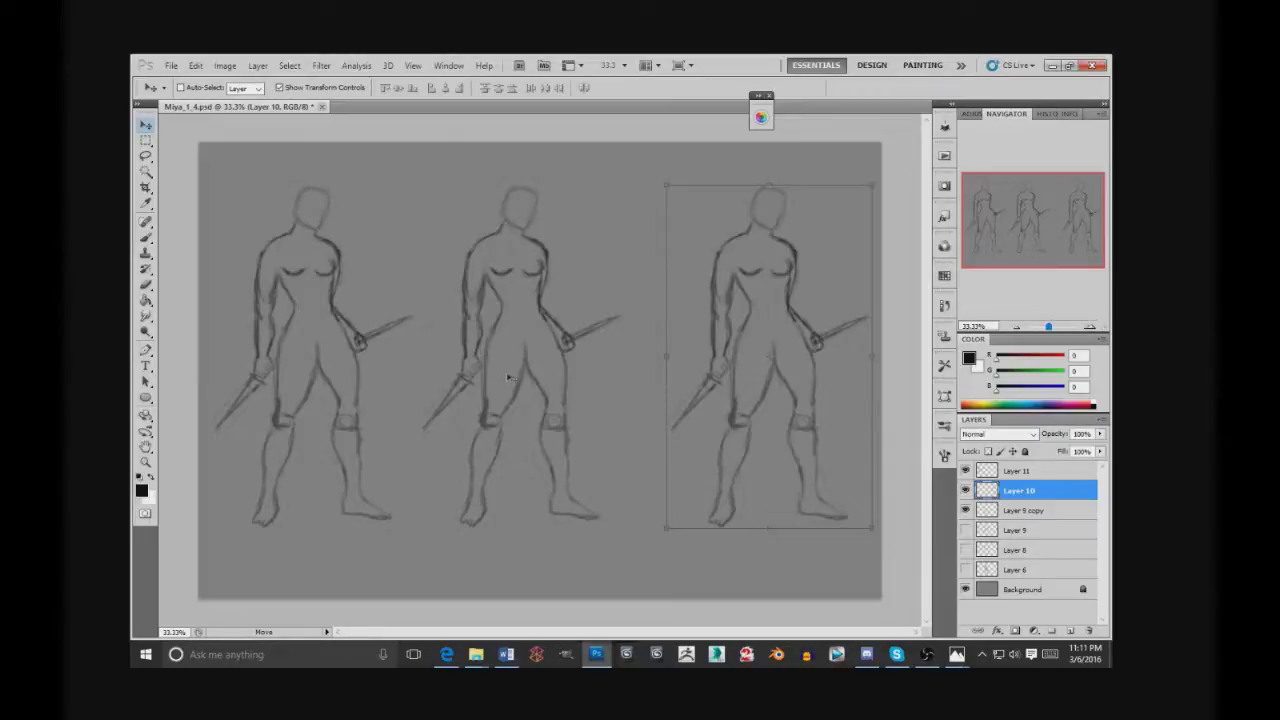
- Paste a copy as Layer 12 over the middle figure, hiding the original on Layer 9 copy
{"action": "key", "text": "ctrl+v"}
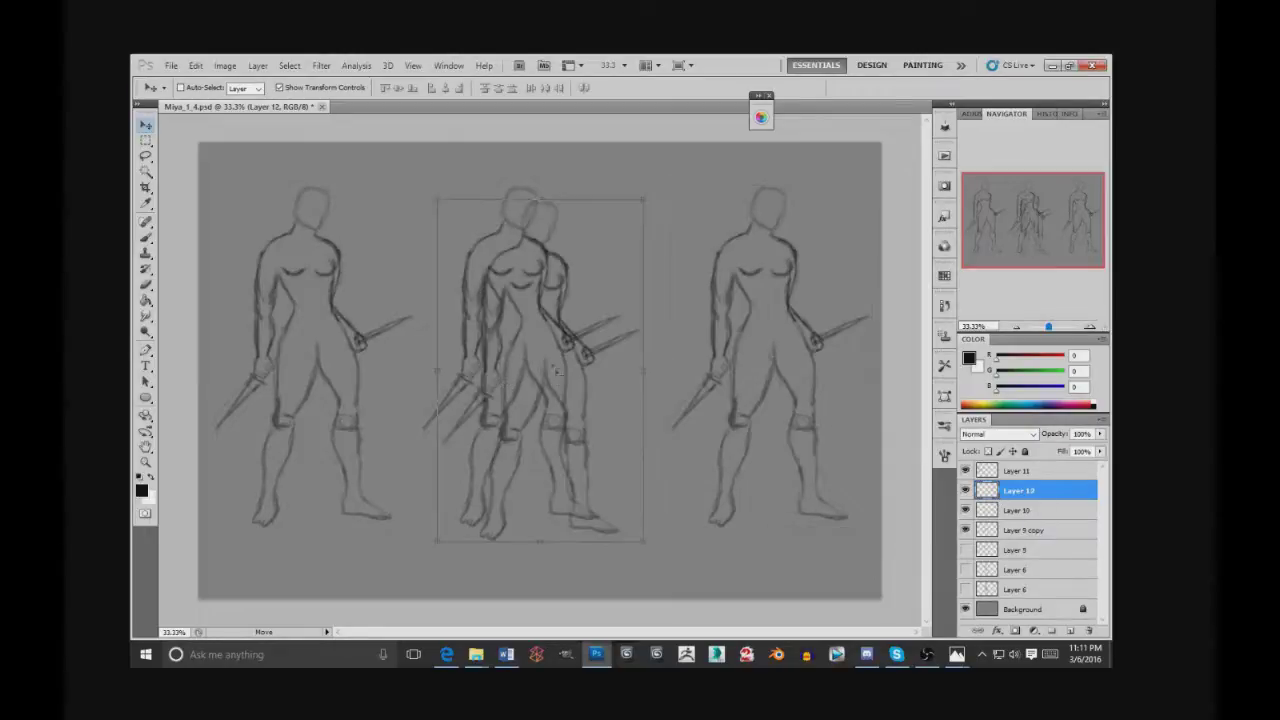
{"action": "left_click_drag", "start_coordinate": [538, 347], "coordinate": [515, 320]}
{"action": "left_click", "coordinate": [965, 530]}
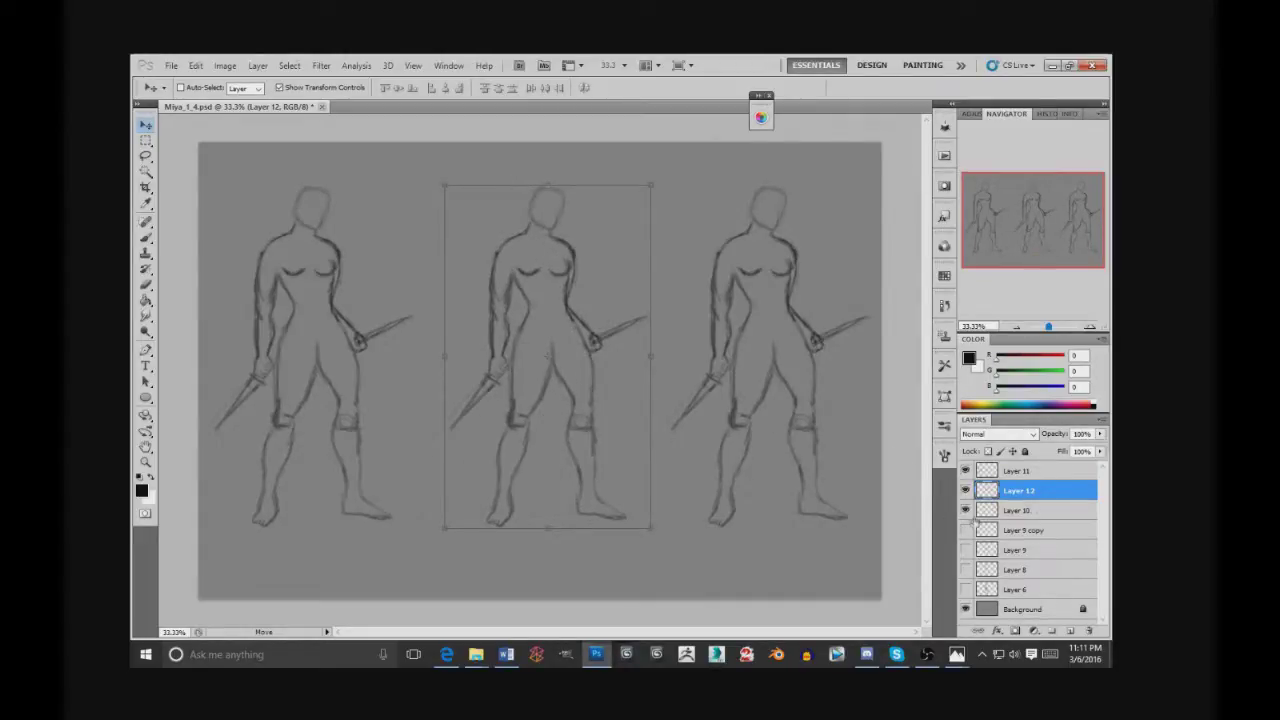
{"action": "left_click", "coordinate": [966, 511]}
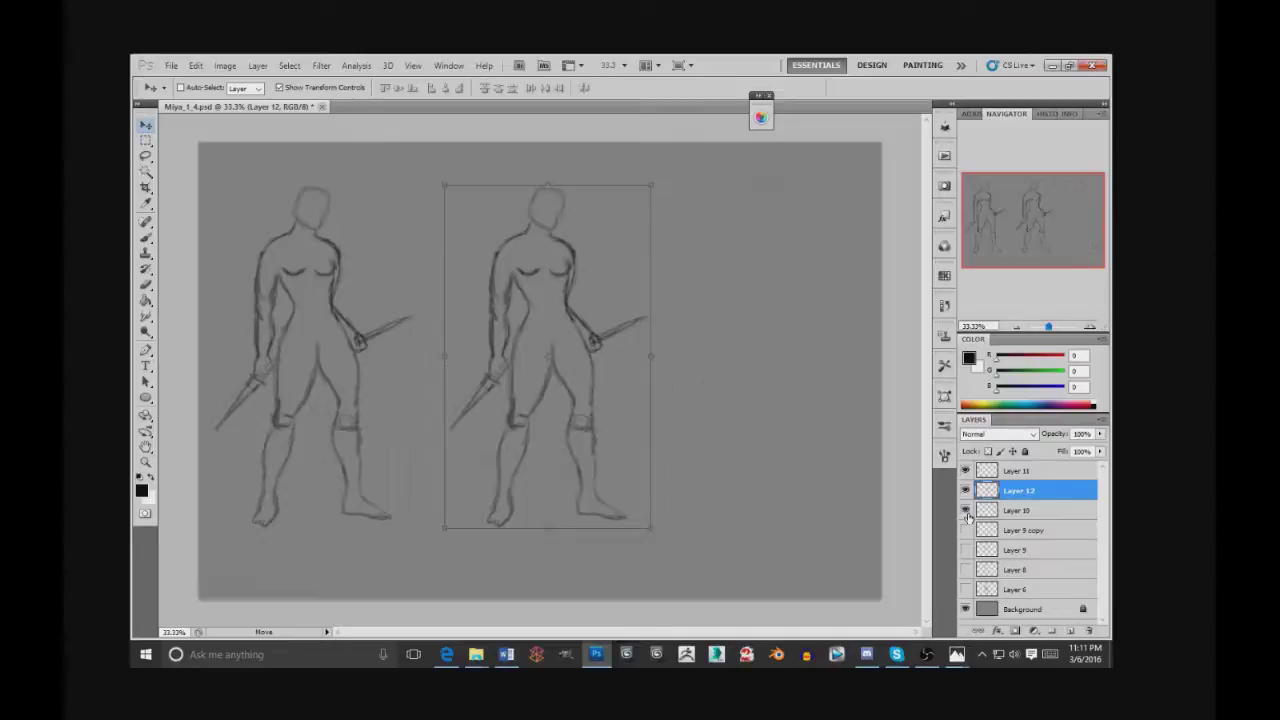
{"action": "left_click", "coordinate": [966, 512]}
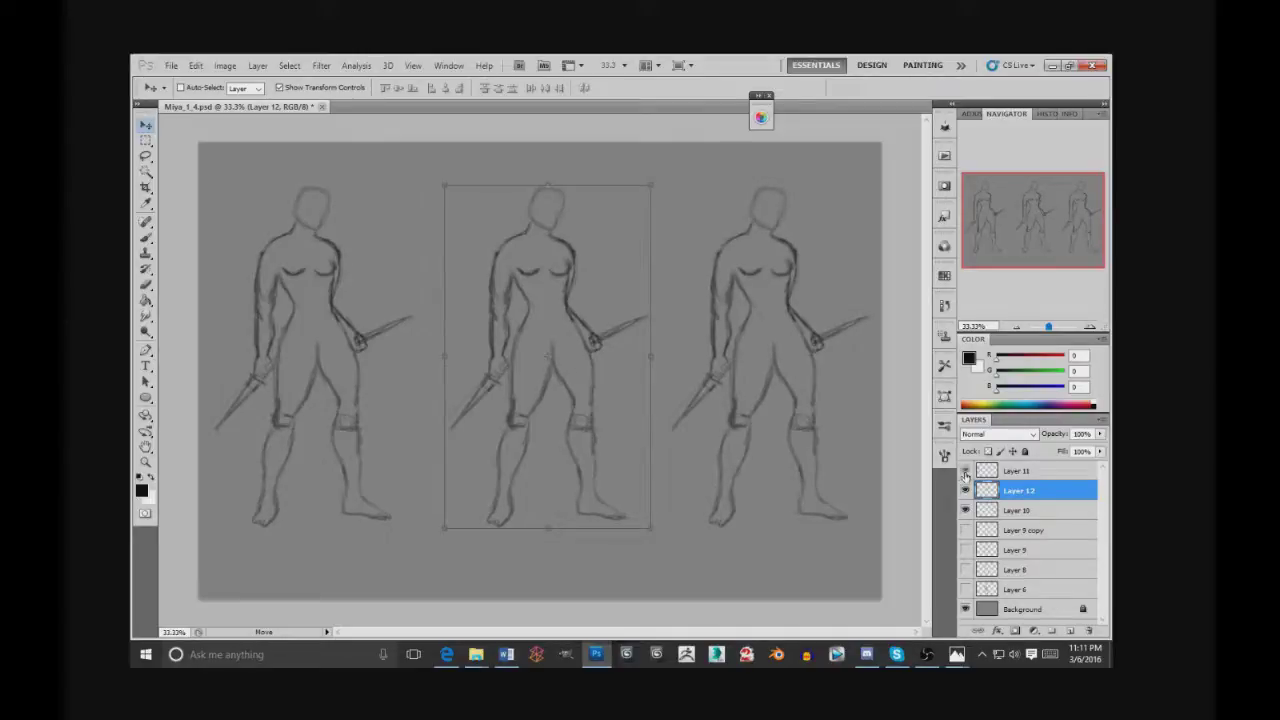
{"action": "left_click", "coordinate": [965, 471]}
{"action": "left_click", "coordinate": [965, 471]}
{"action": "key", "text": "ctrl+h"}
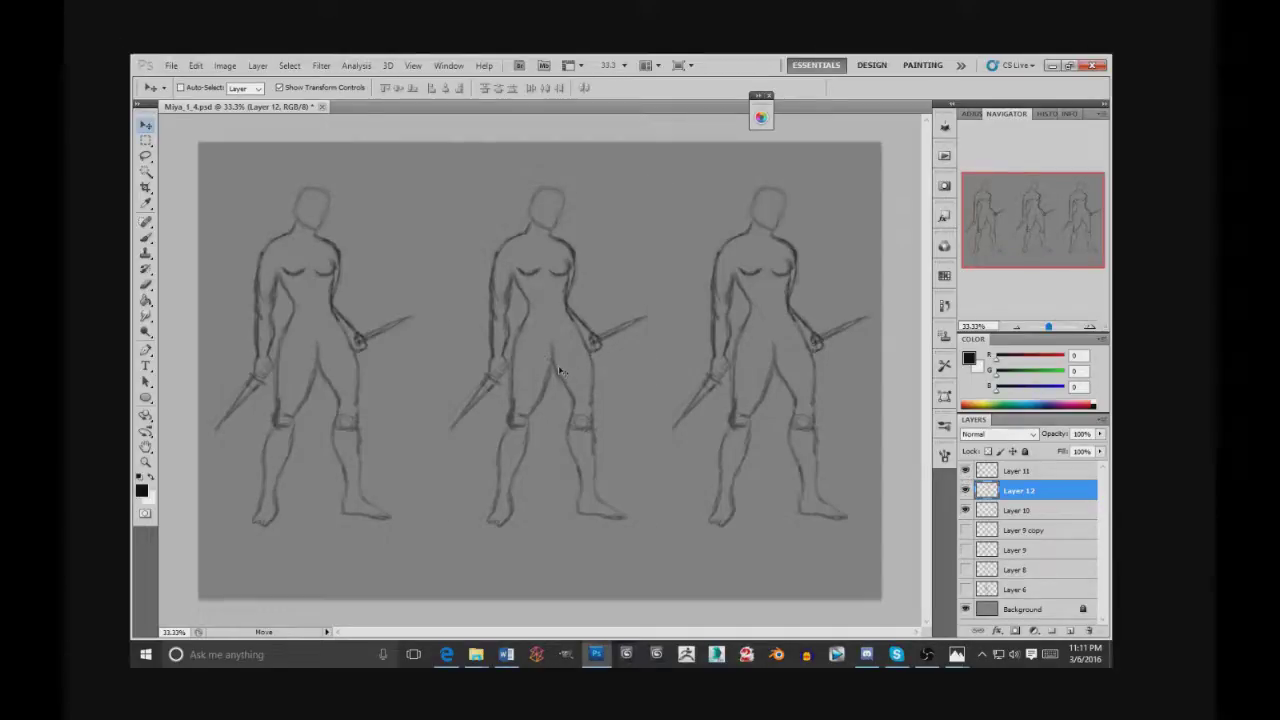
{"action": "key", "text": "shift+Left"}
{"action": "key", "text": "shift+Left"}
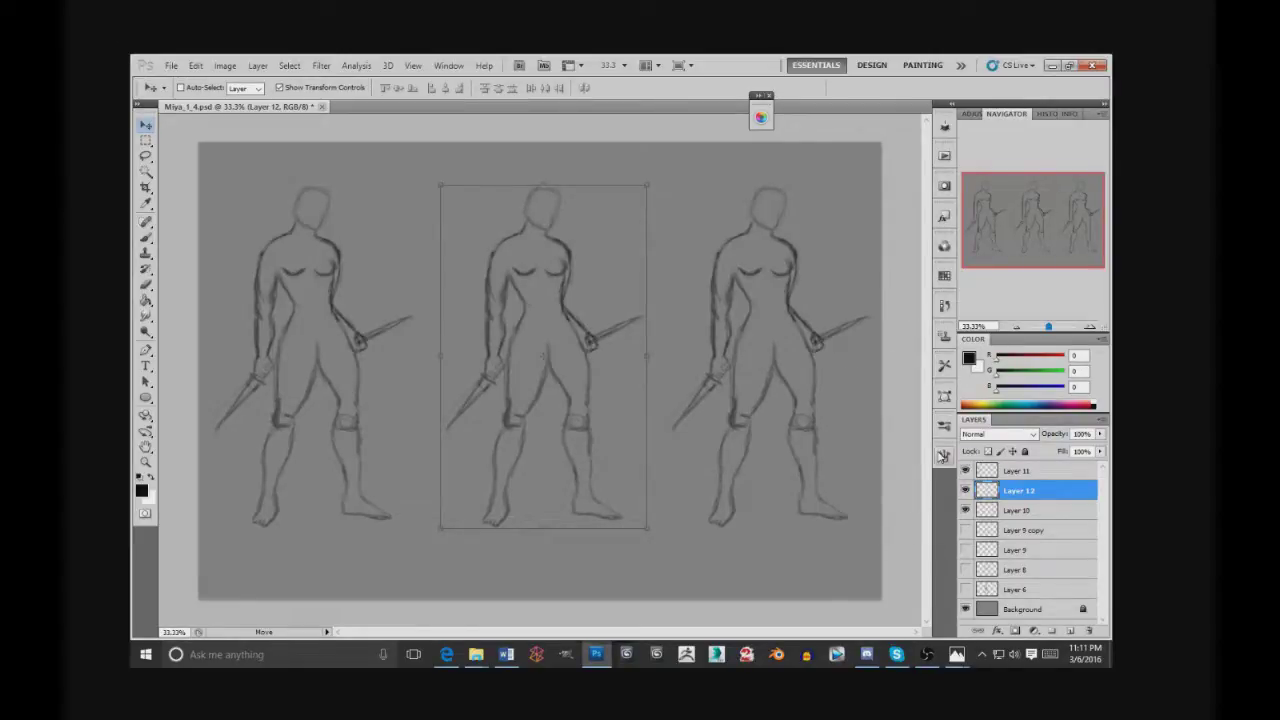
- Select Layers 11, 12 and 10 and merge them into one Layer 11
{"action": "left_click", "coordinate": [1024, 477]}
{"action": "left_click", "coordinate": [1020, 490], "text": "shift"}
{"action": "left_click", "coordinate": [1018, 511], "text": "shift"}
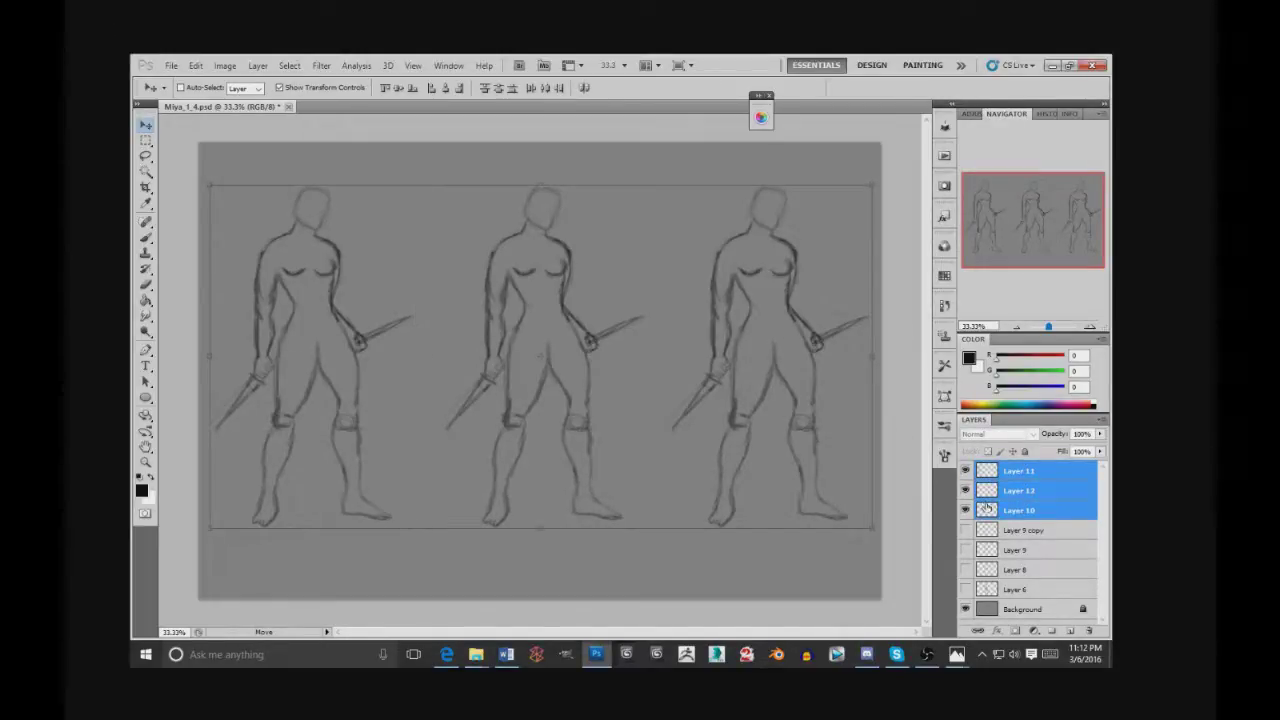
{"action": "right_click", "coordinate": [1077, 508]}
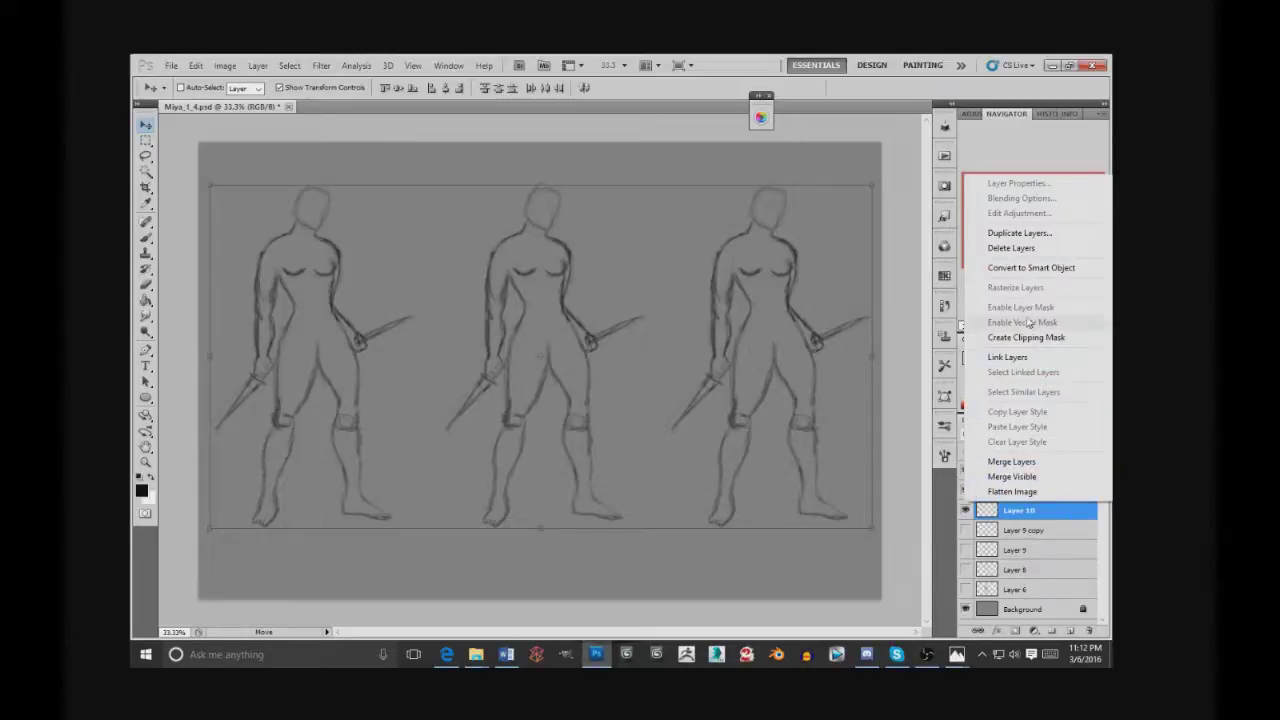
{"action": "left_click", "coordinate": [1012, 461]}
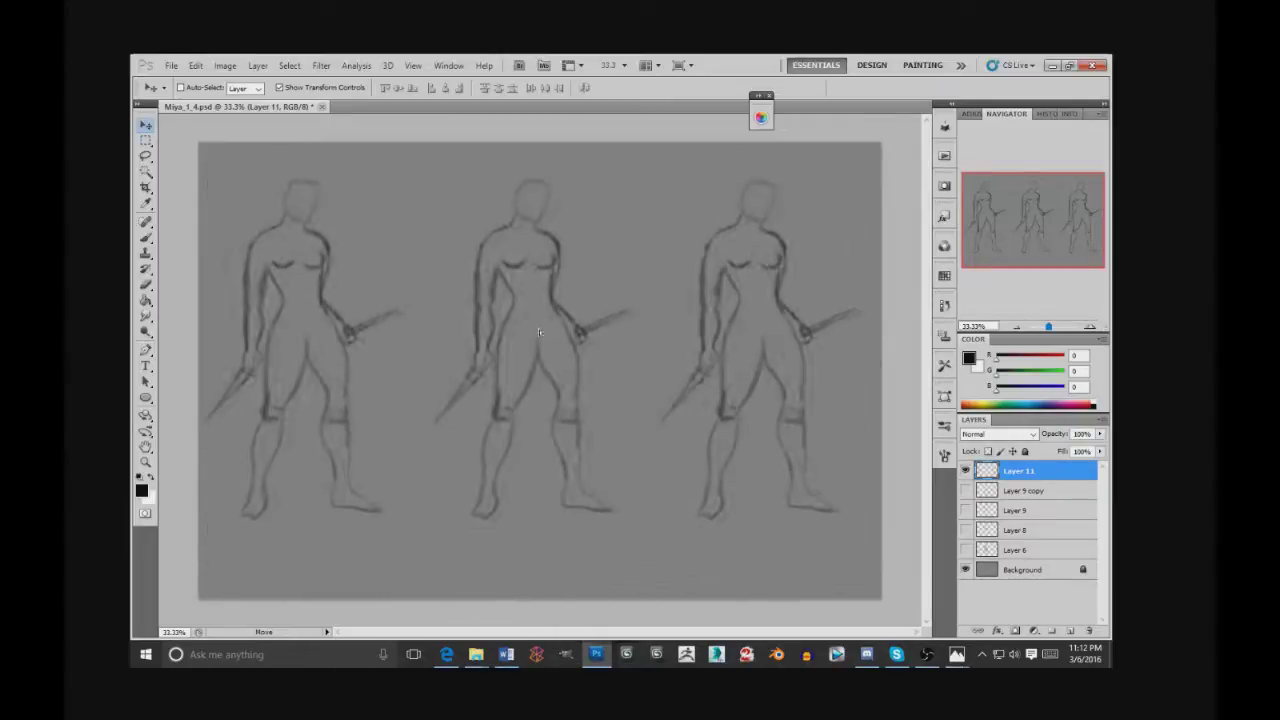
- Shift the merged figures slightly right and compare Layers 6 and 8, ending with Layer 11 visible
{"action": "left_click_drag", "start_coordinate": [560, 381], "coordinate": [565, 384]}
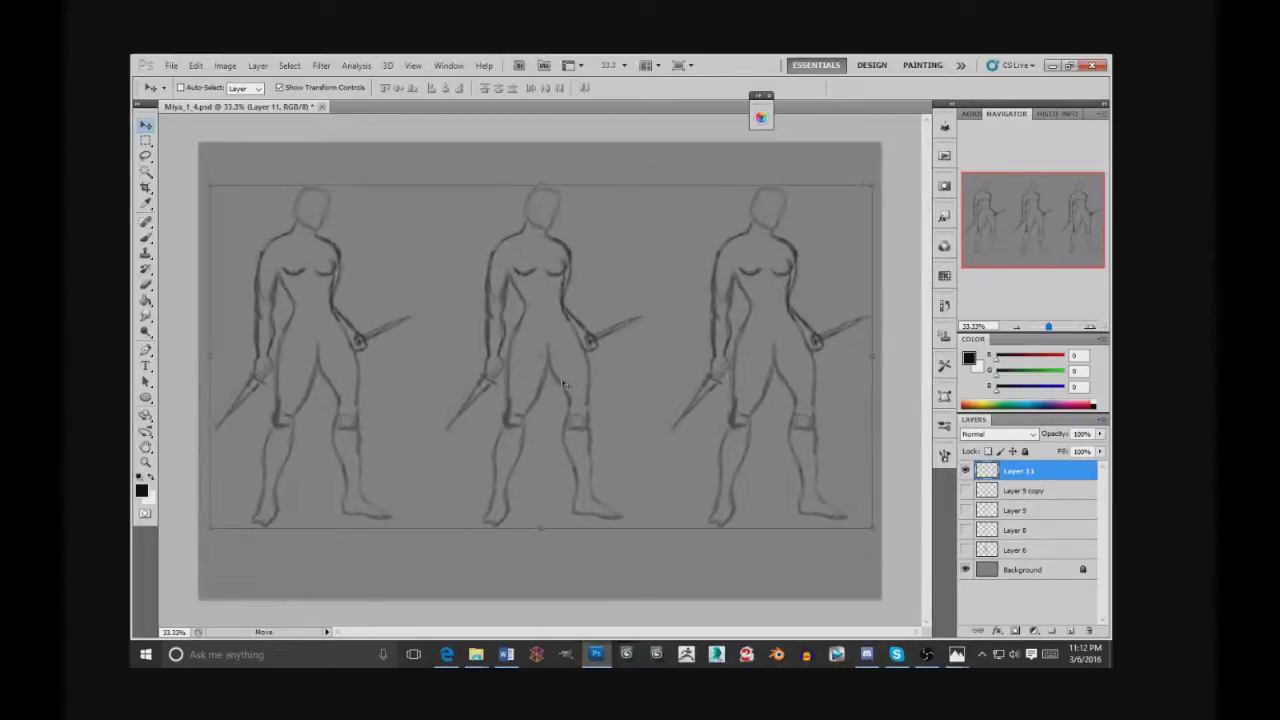
{"action": "left_click", "coordinate": [966, 550]}
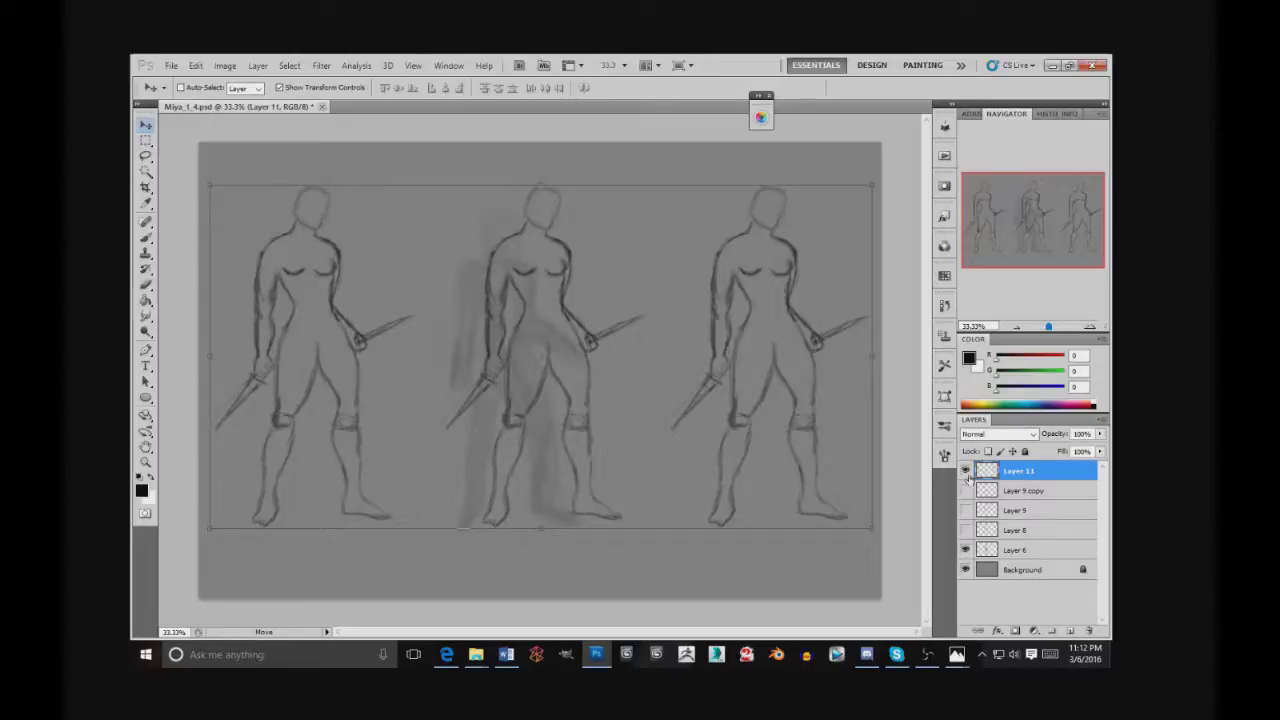
{"action": "left_click", "coordinate": [965, 471]}
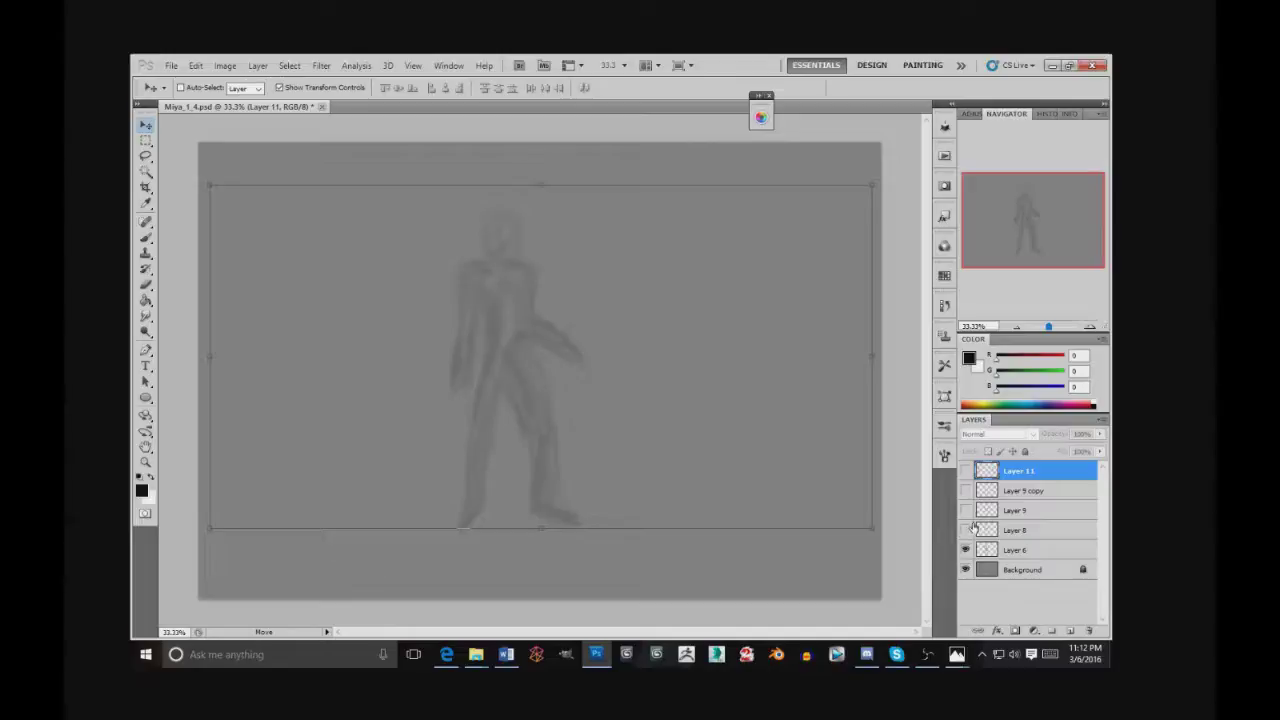
{"action": "left_click", "coordinate": [966, 531]}
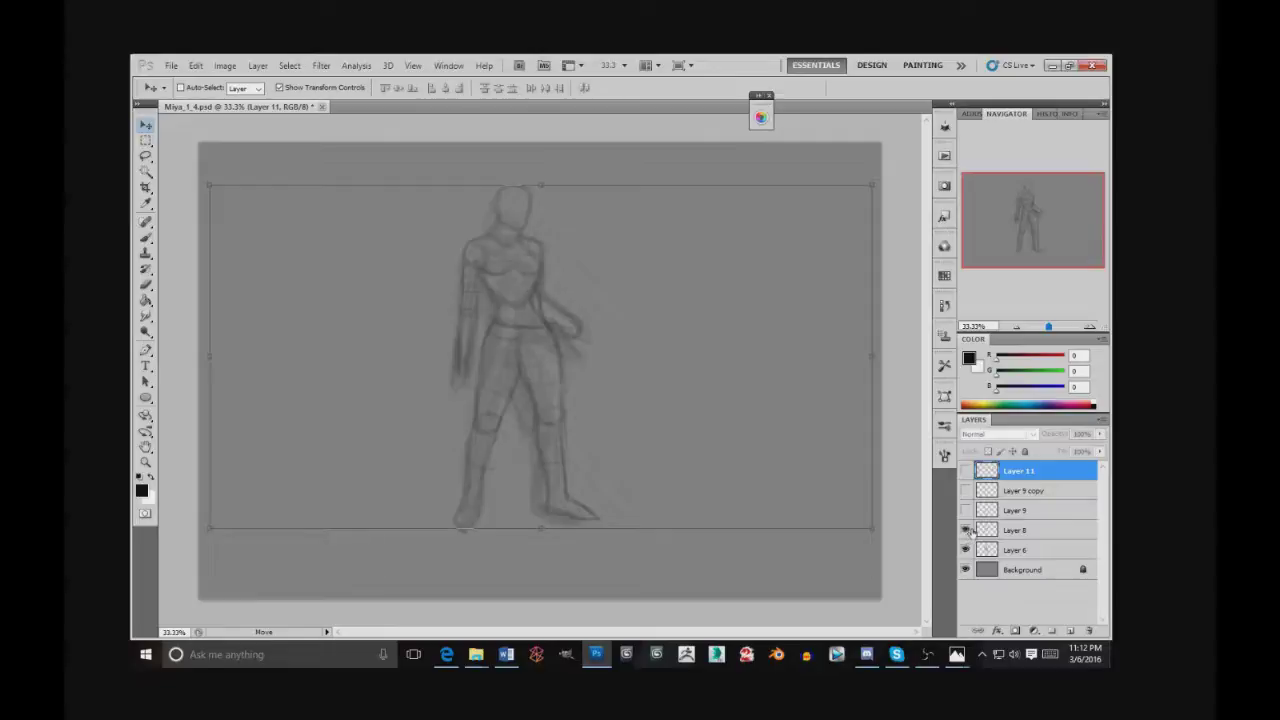
{"action": "left_click", "coordinate": [966, 541]}
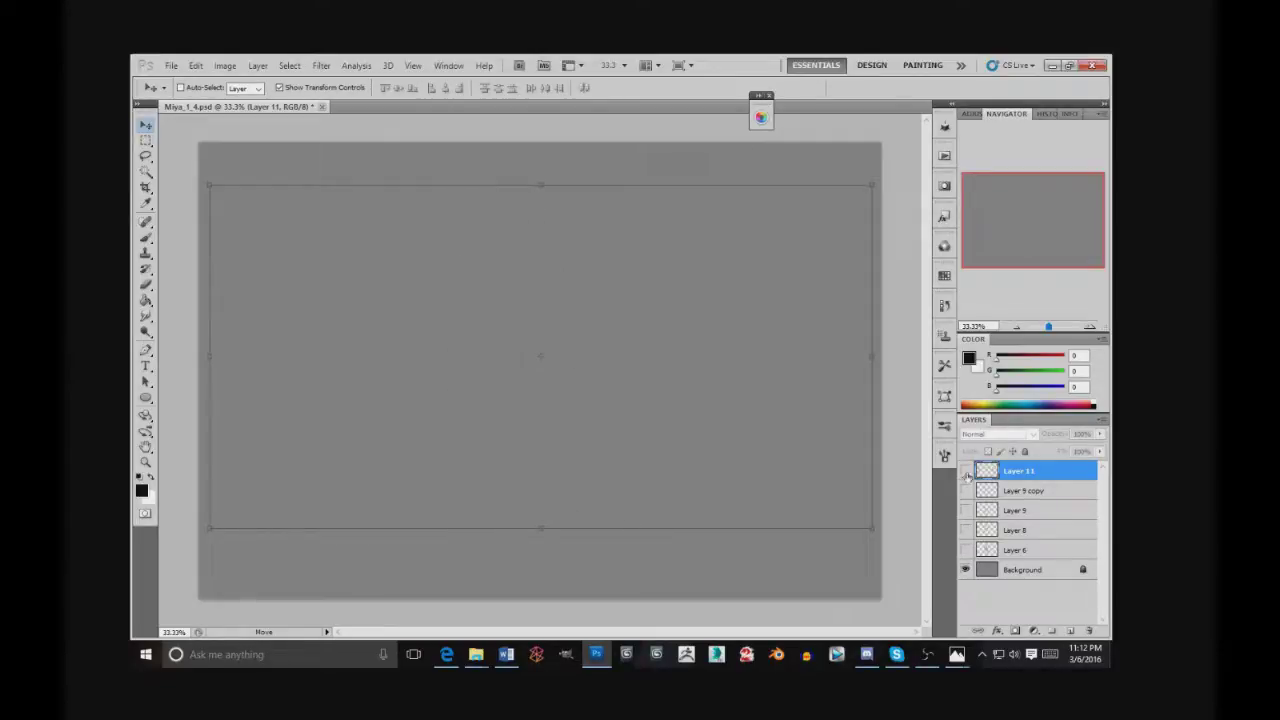
{"action": "left_click", "coordinate": [965, 470]}
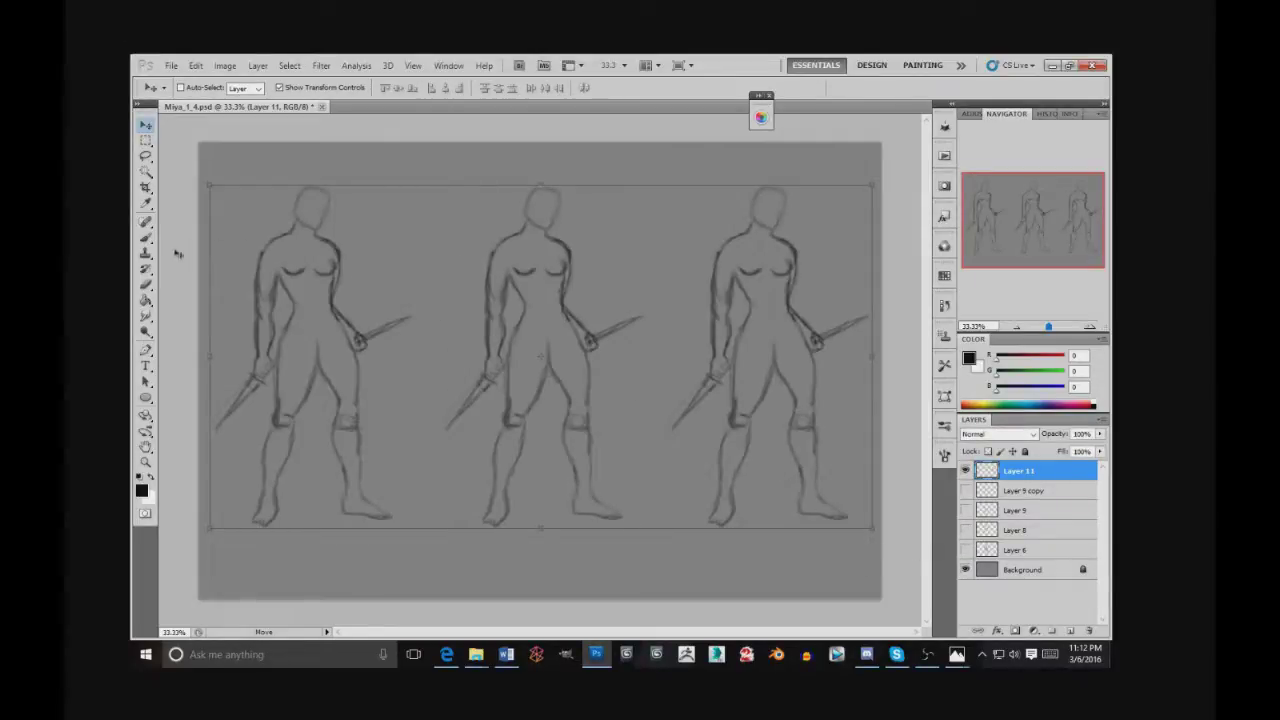
{"action": "left_click", "coordinate": [146, 238]}
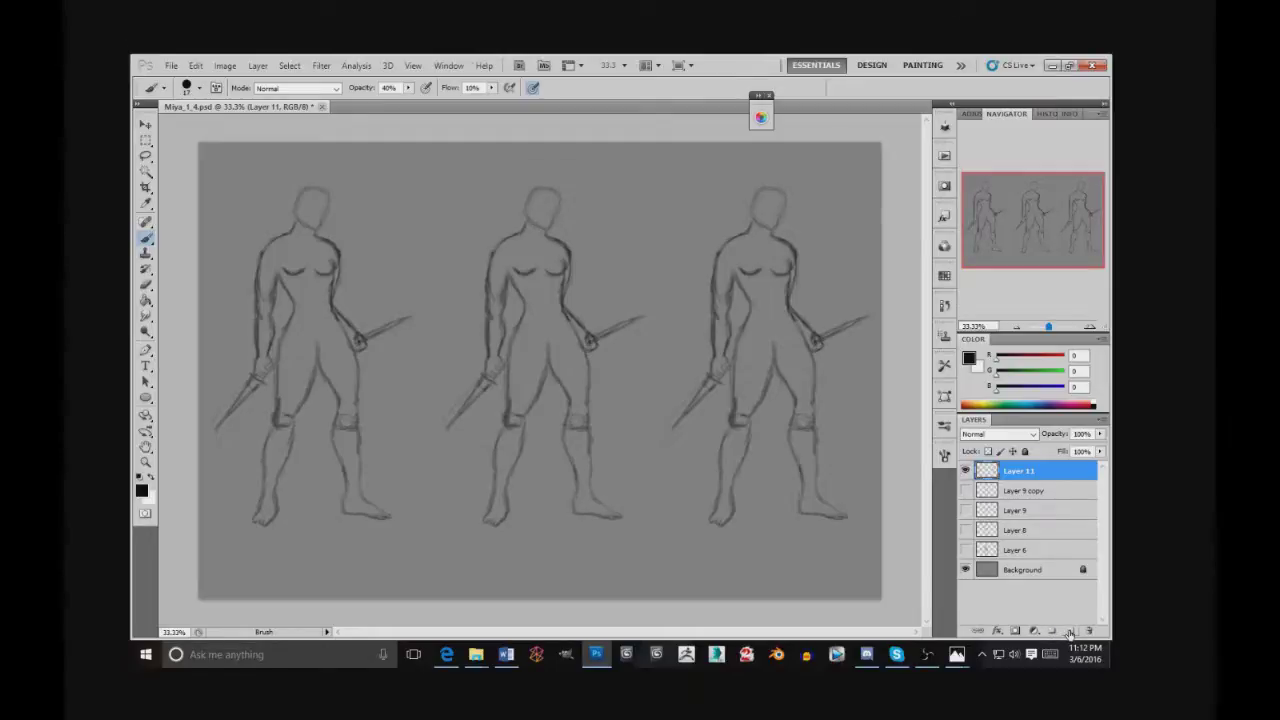
- Create an empty Layer 12 via Layer > New > Layer and zoom in on the first two figures
{"action": "left_click", "coordinate": [258, 65]}
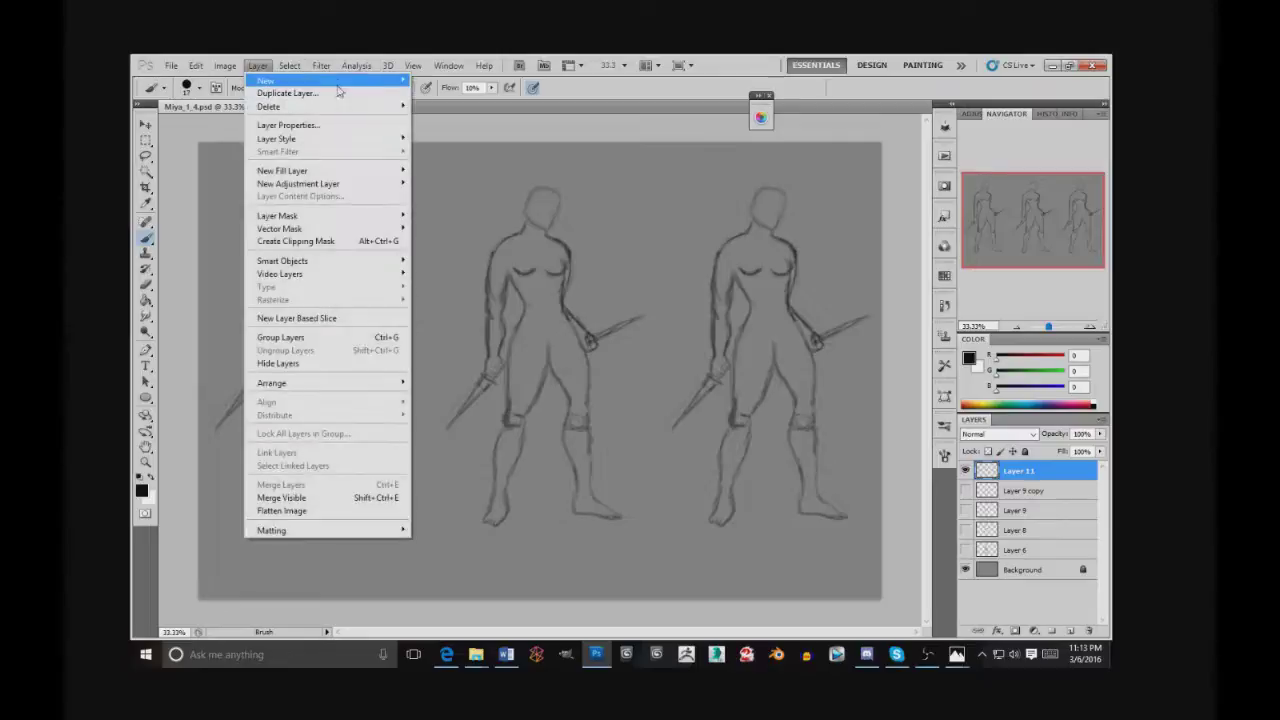
{"action": "mouse_move", "coordinate": [388, 80]}
{"action": "left_click", "coordinate": [457, 84]}
{"action": "key", "text": "Return"}
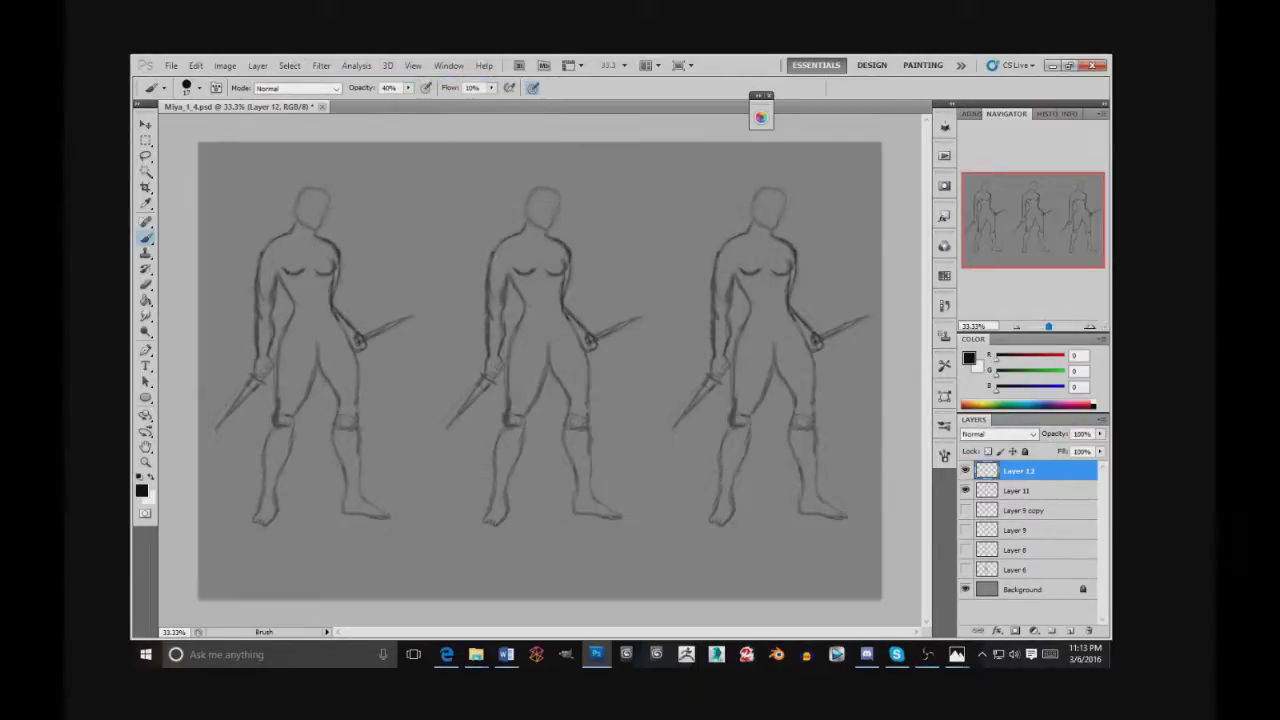
{"action": "left_click", "coordinate": [145, 462]}
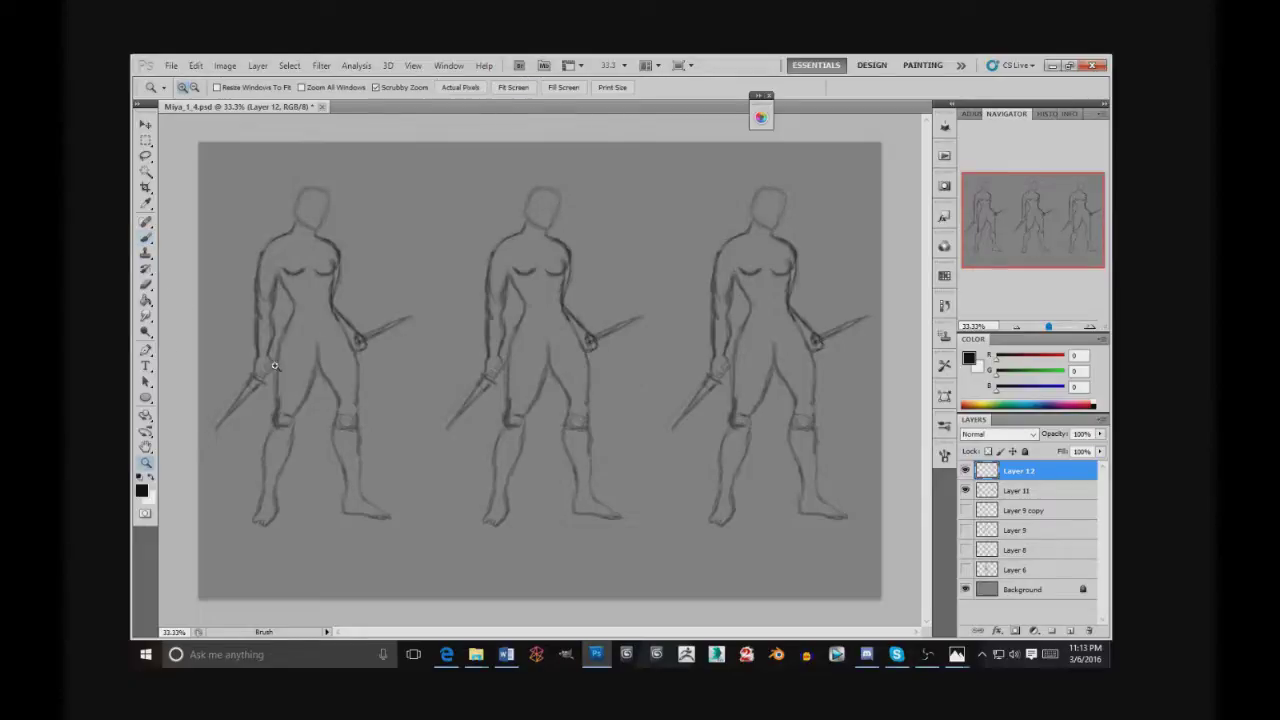
{"action": "left_click_drag", "start_coordinate": [300, 372], "coordinate": [382, 383]}
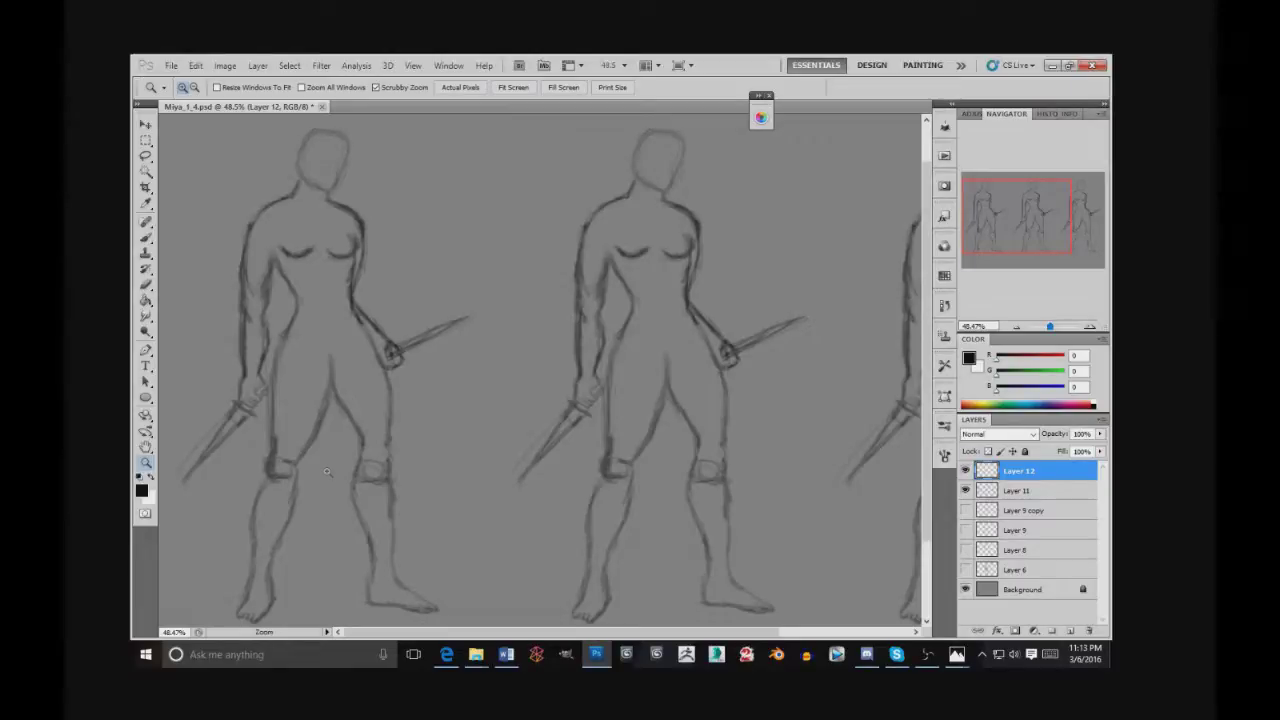
- Paint a test dab with the brush above the figures, then erase it
{"action": "key", "text": "b"}
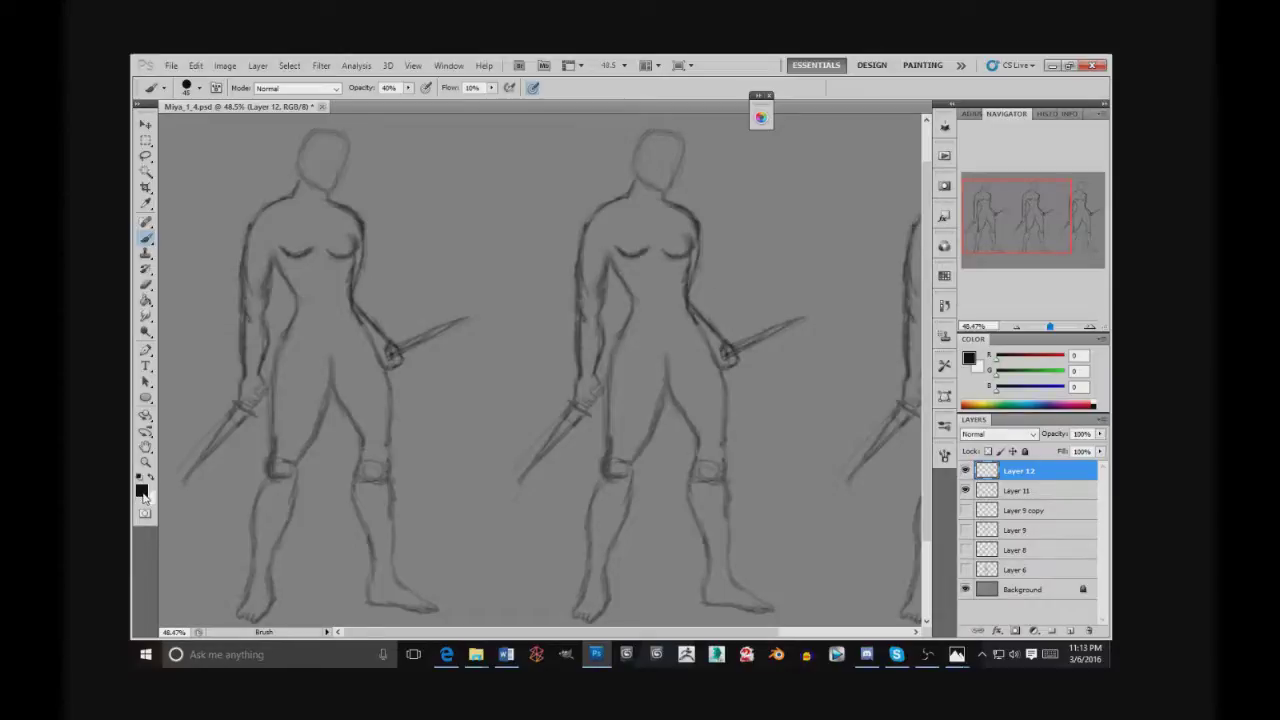
{"action": "left_click", "coordinate": [199, 88]}
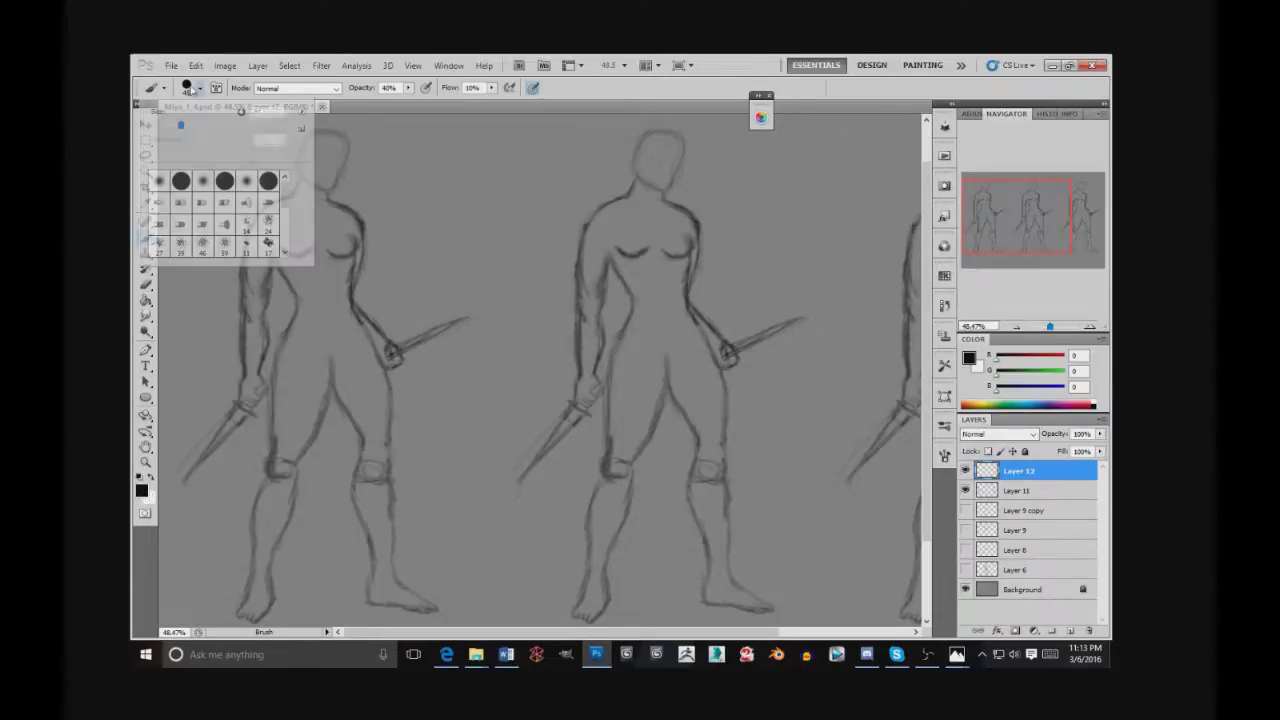
{"action": "left_click", "coordinate": [330, 177]}
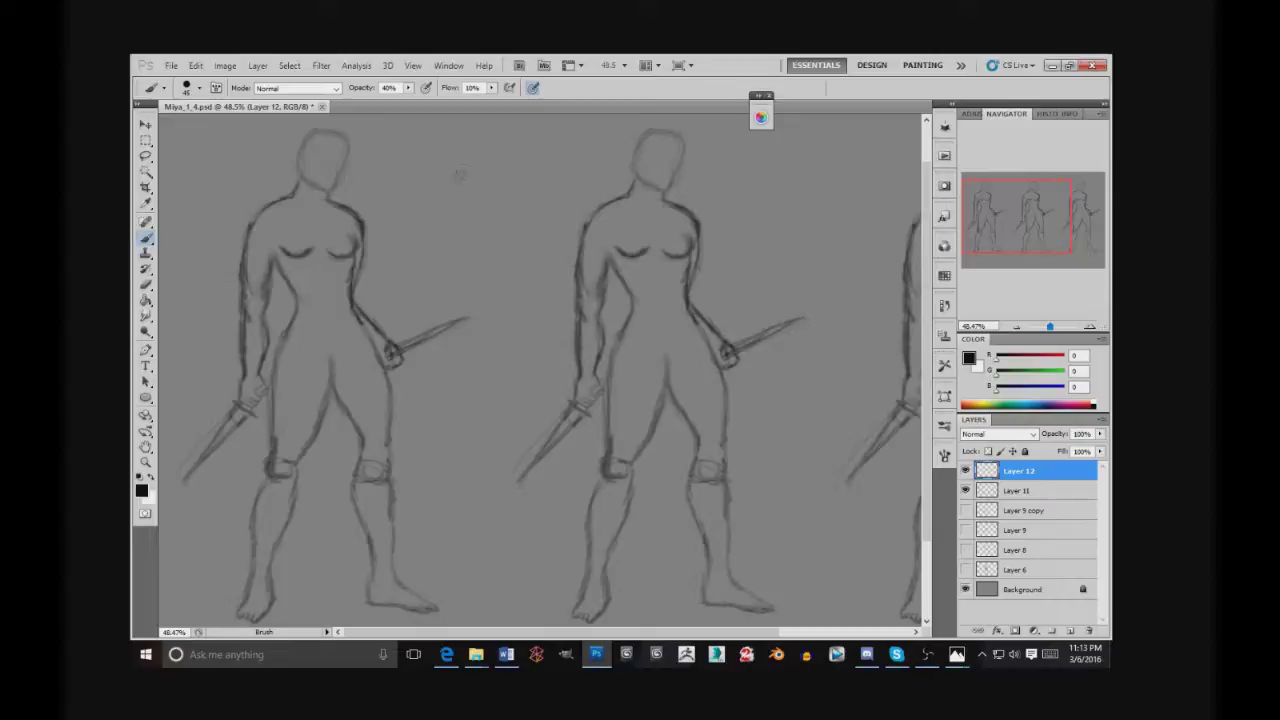
{"action": "left_click_drag", "start_coordinate": [460, 175], "coordinate": [460, 175]}
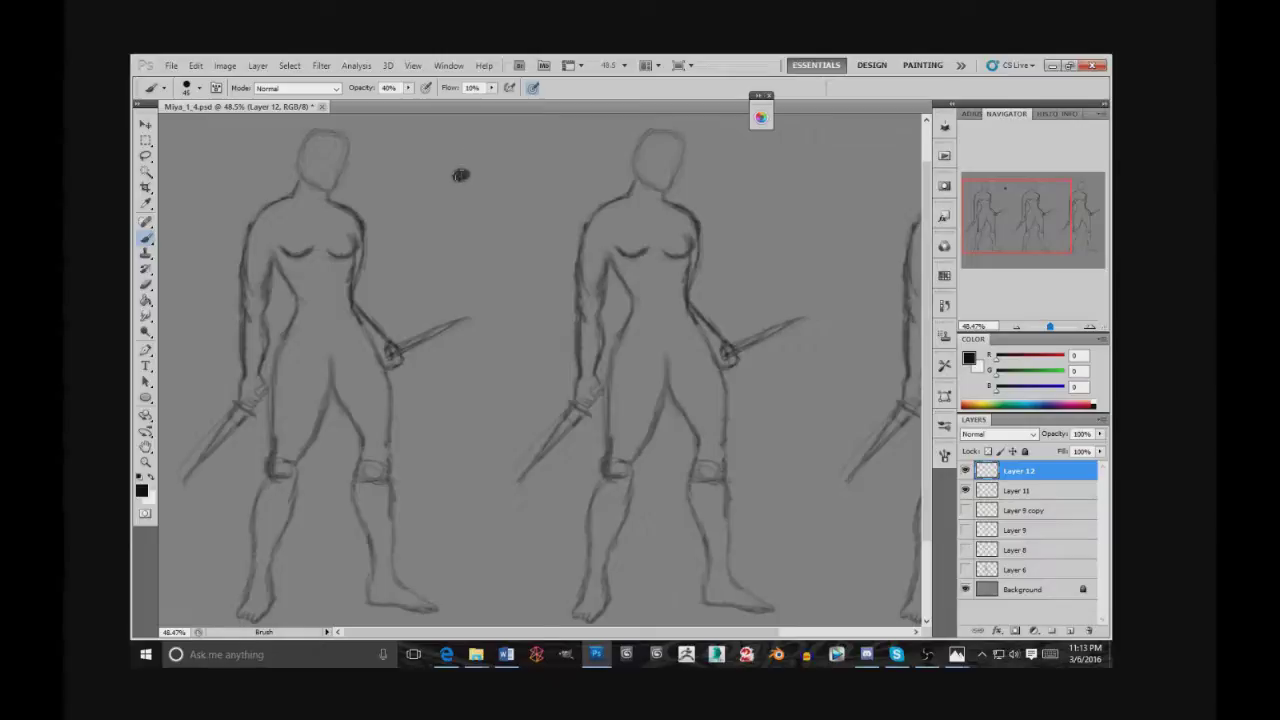
{"action": "left_click_drag", "start_coordinate": [460, 175], "coordinate": [460, 175]}
{"action": "key", "text": "e"}
{"action": "left_click_drag", "start_coordinate": [456, 176], "coordinate": [460, 170]}
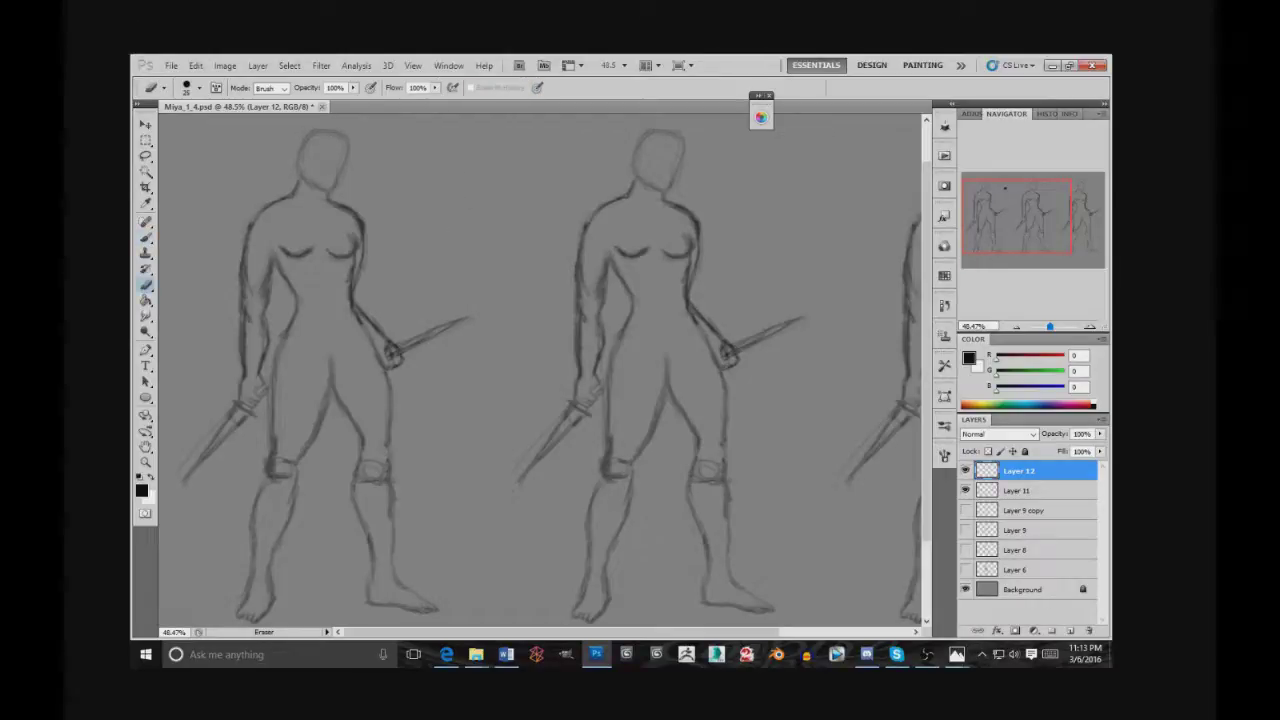
- Undo a grey test dab and choose the 45 px angled brush tip at 40% opacity
{"action": "left_click", "coordinate": [185, 88]}
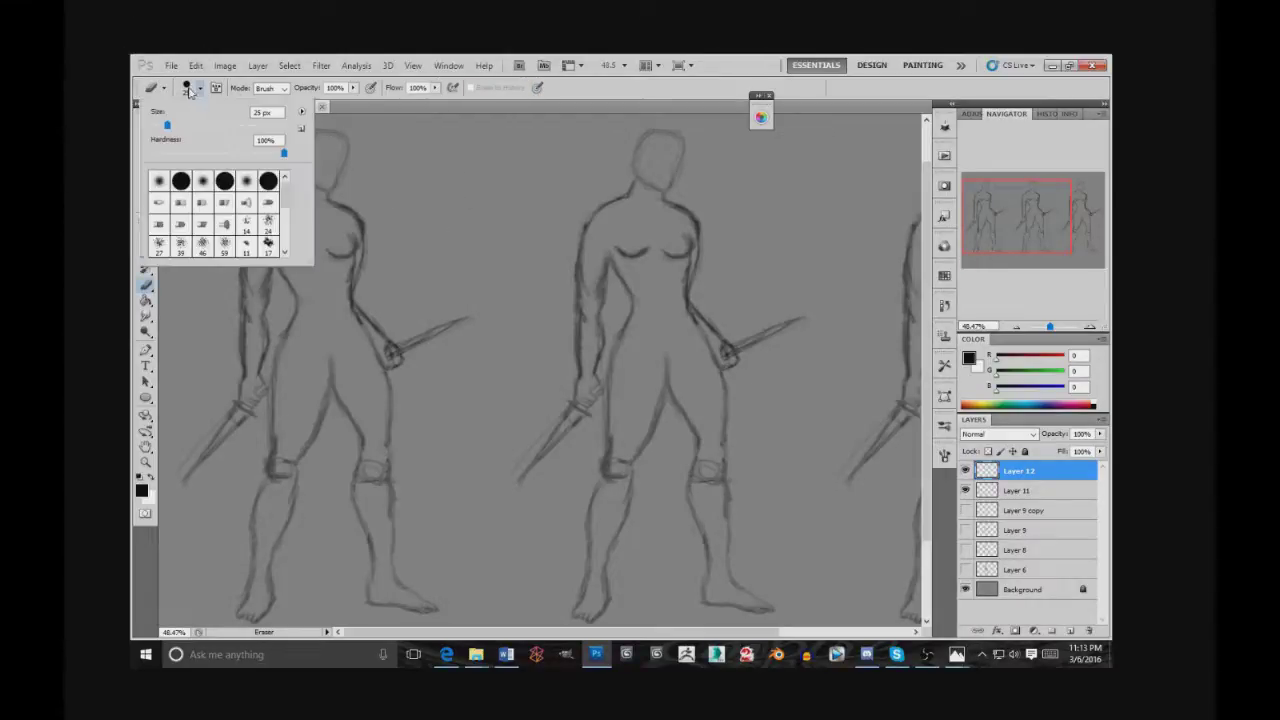
{"action": "left_click", "coordinate": [592, 95]}
{"action": "left_click", "coordinate": [146, 238]}
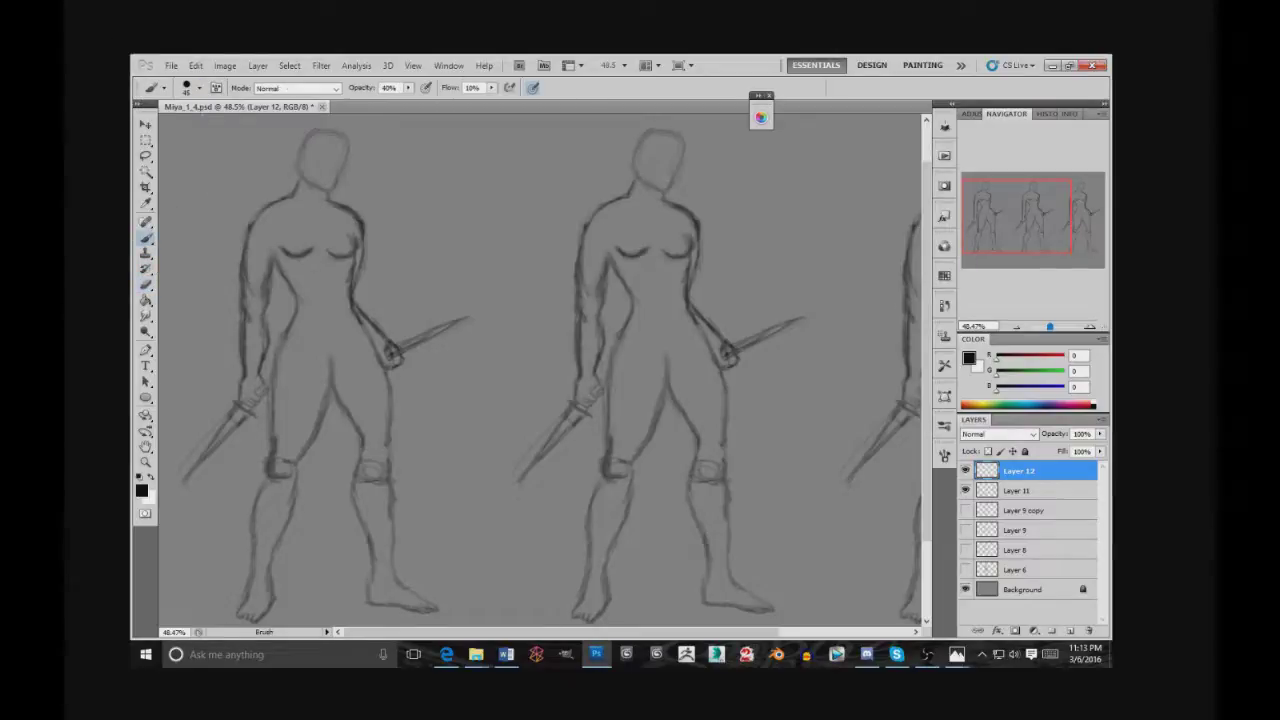
{"action": "left_click", "coordinate": [198, 88]}
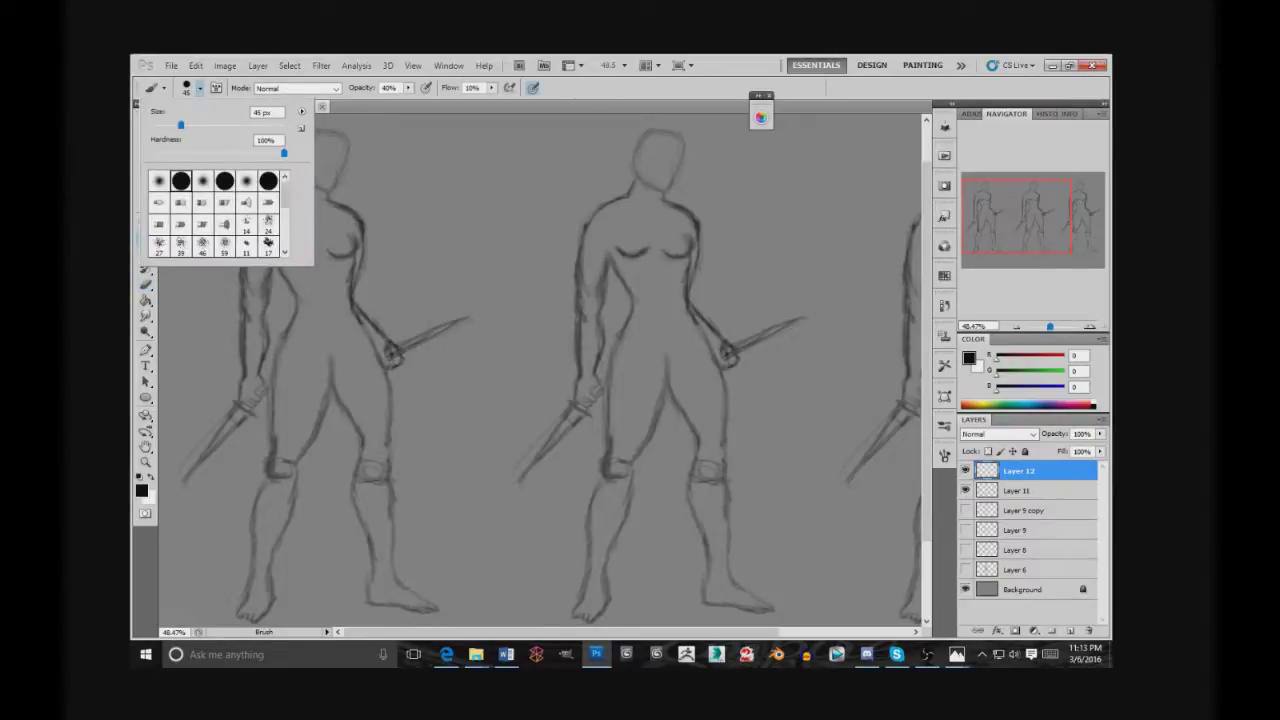
{"action": "left_click", "coordinate": [458, 190]}
{"action": "left_click_drag", "start_coordinate": [456, 191], "coordinate": [462, 190]}
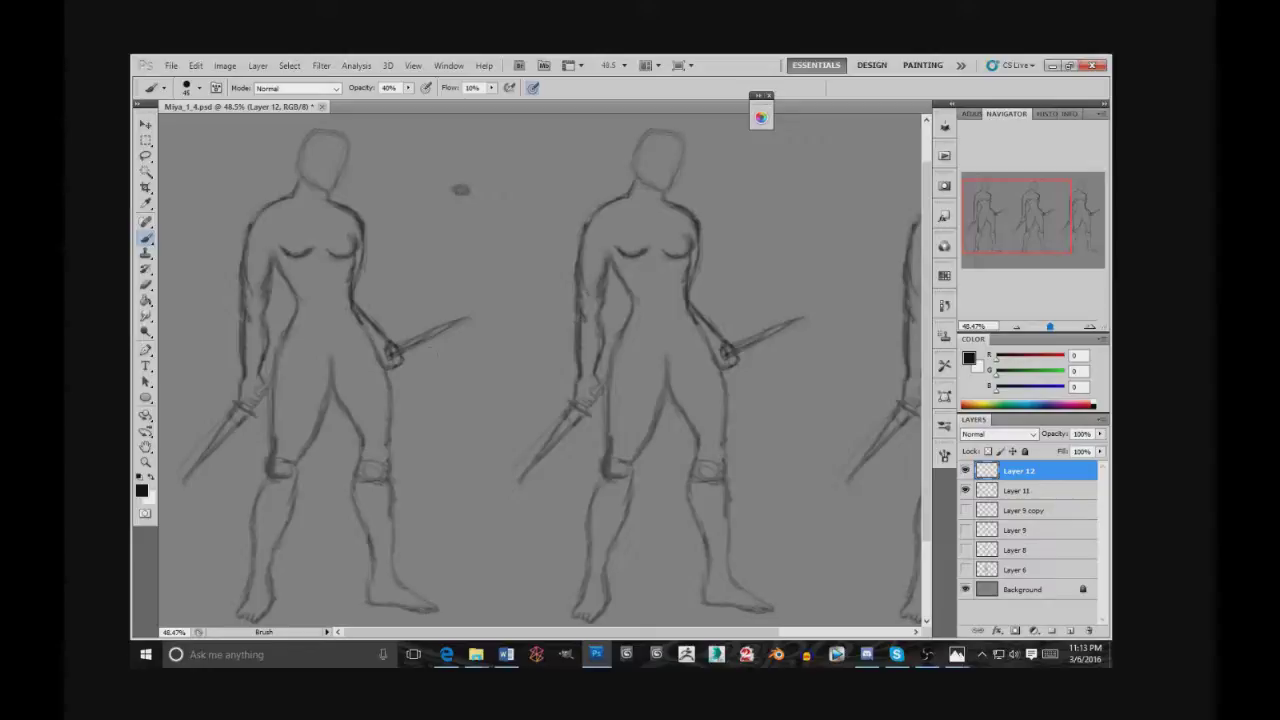
{"action": "key", "text": "ctrl+z"}
{"action": "left_click", "coordinate": [198, 88]}
{"action": "left_click_drag", "start_coordinate": [286, 180], "coordinate": [285, 235]}
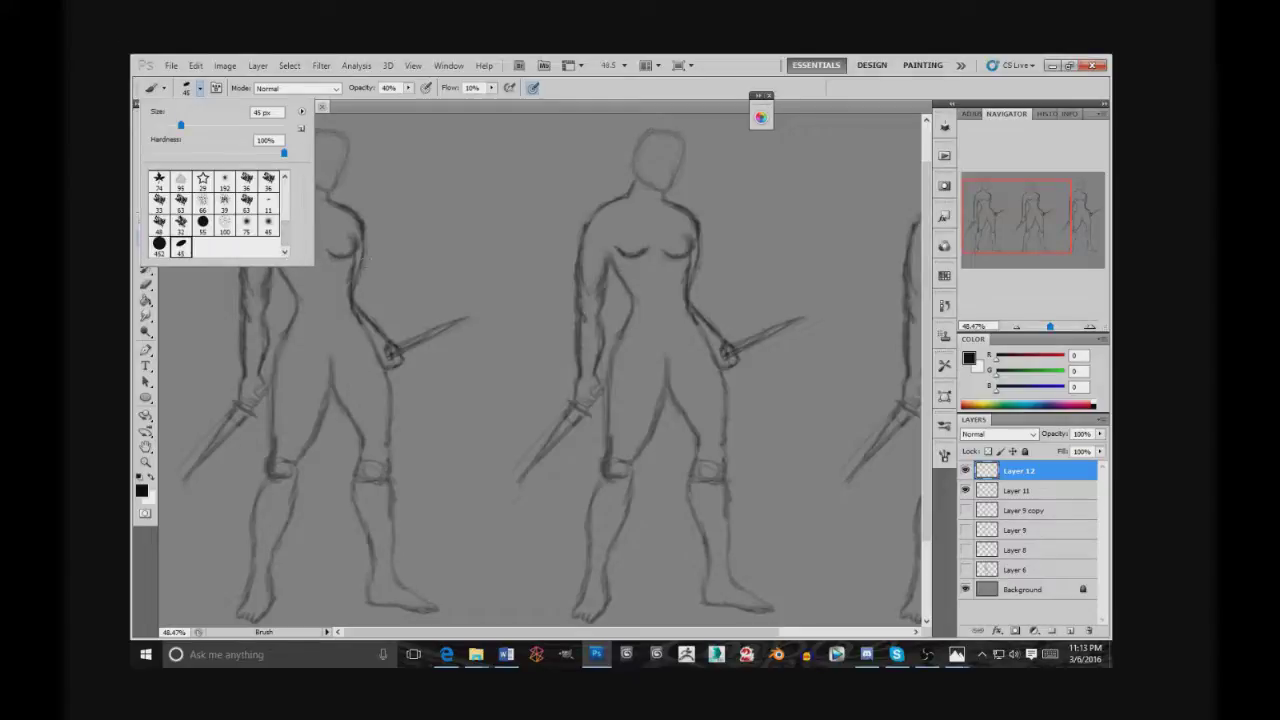
{"action": "key", "text": "Return"}
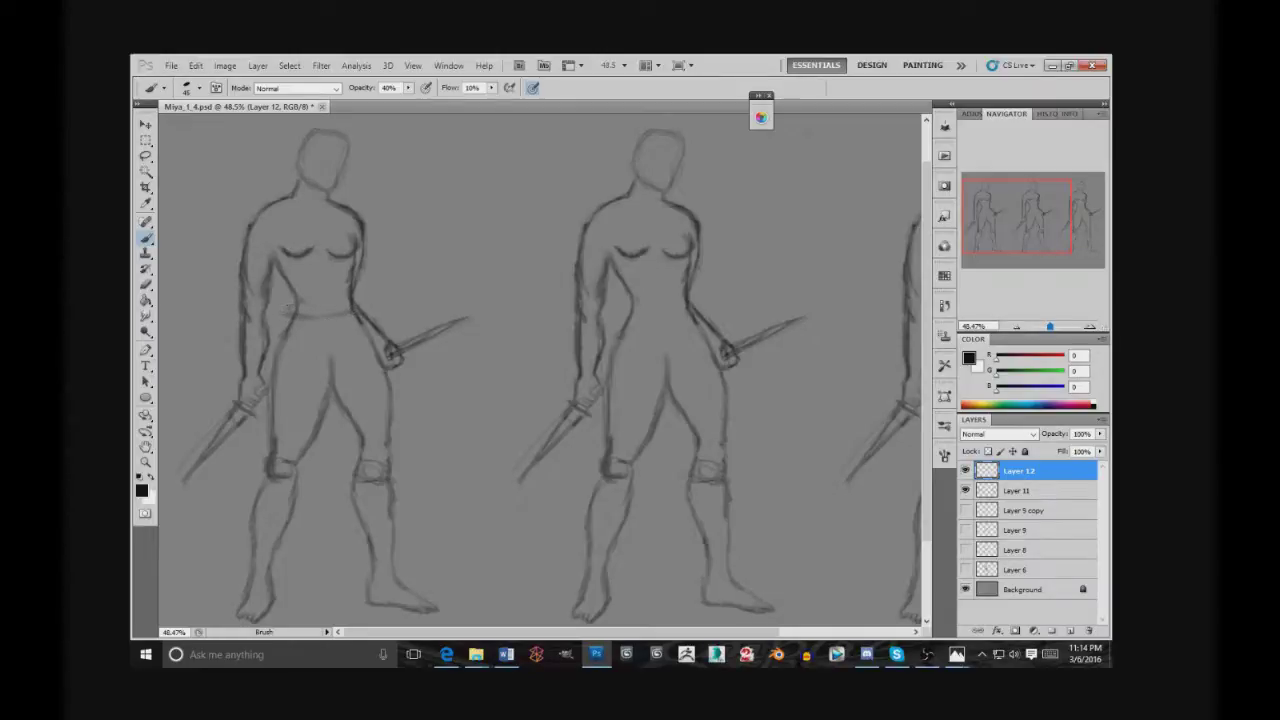
- Sketch a waistline across the left figure's hips and a flowing curve from its hand, undoing part of the curve
{"action": "left_click_drag", "start_coordinate": [285, 309], "coordinate": [271, 325]}
{"action": "mouse_move", "coordinate": [233, 452]}
{"action": "left_mouse_down"}
{"action": "mouse_move", "coordinate": [218, 546]}
{"action": "mouse_move", "coordinate": [322, 538]}
{"action": "mouse_move", "coordinate": [316, 518]}
{"action": "mouse_move", "coordinate": [350, 548]}
{"action": "mouse_move", "coordinate": [448, 565]}
{"action": "mouse_move", "coordinate": [440, 470]}
{"action": "mouse_move", "coordinate": [400, 386]}
{"action": "left_mouse_up"}
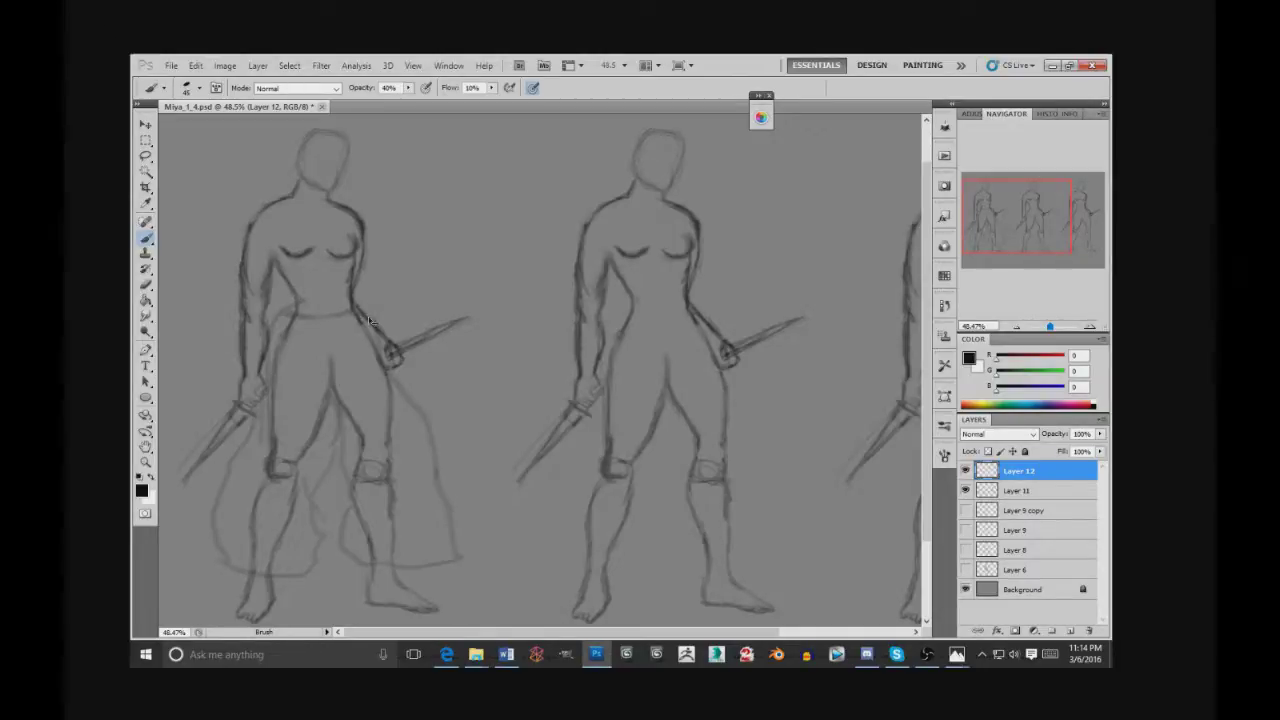
{"action": "key", "text": "ctrl+z"}
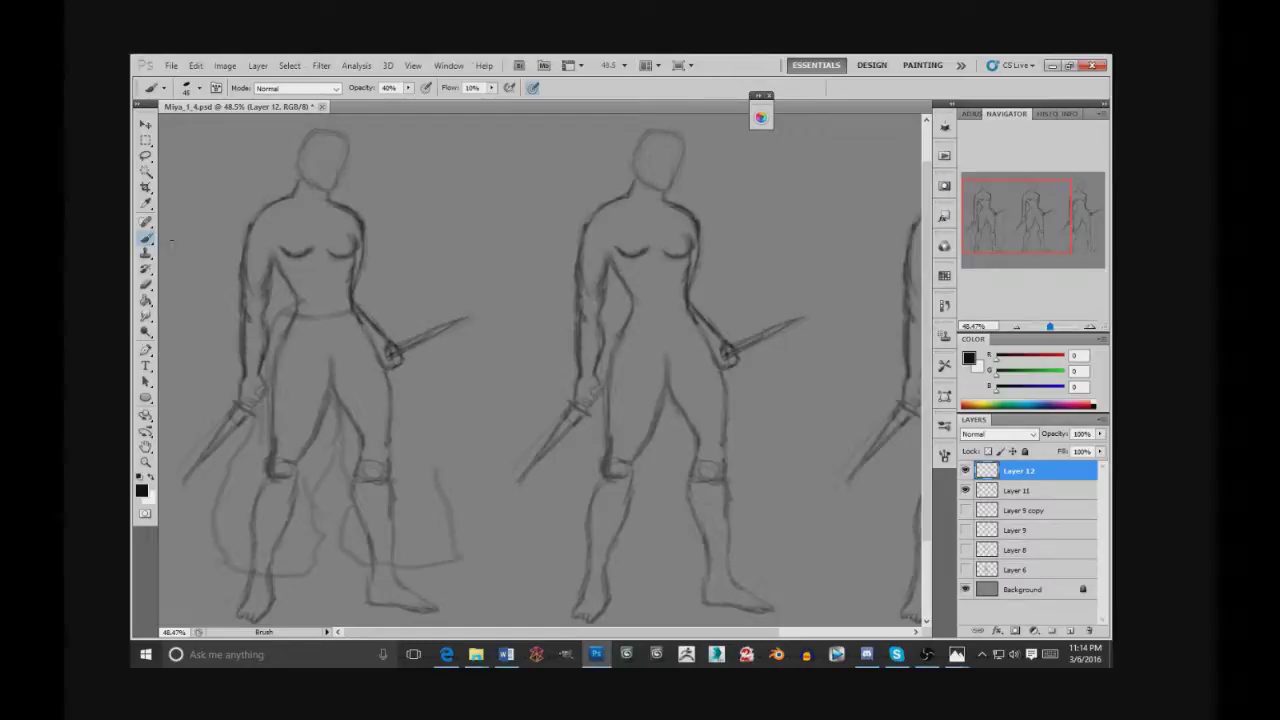
{"action": "key", "text": "e"}
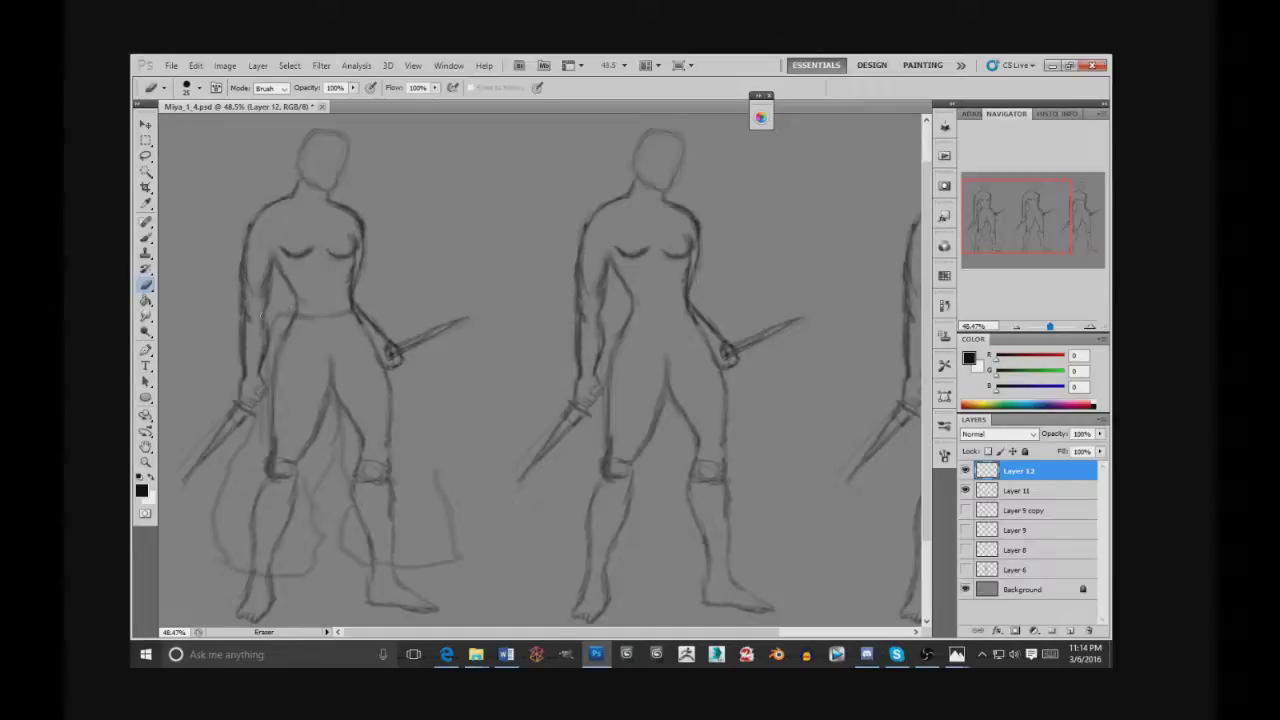
- Erase the waistline and loose curves around the left figure's legs with a 40 px eraser
{"action": "left_click_drag", "start_coordinate": [262, 316], "coordinate": [312, 316]}
{"action": "key", "text": "bracketright"}
{"action": "key", "text": "bracketright"}
{"action": "mouse_move", "coordinate": [232, 470]}
{"action": "left_mouse_down"}
{"action": "mouse_move", "coordinate": [222, 560]}
{"action": "mouse_move", "coordinate": [304, 576]}
{"action": "left_mouse_up"}
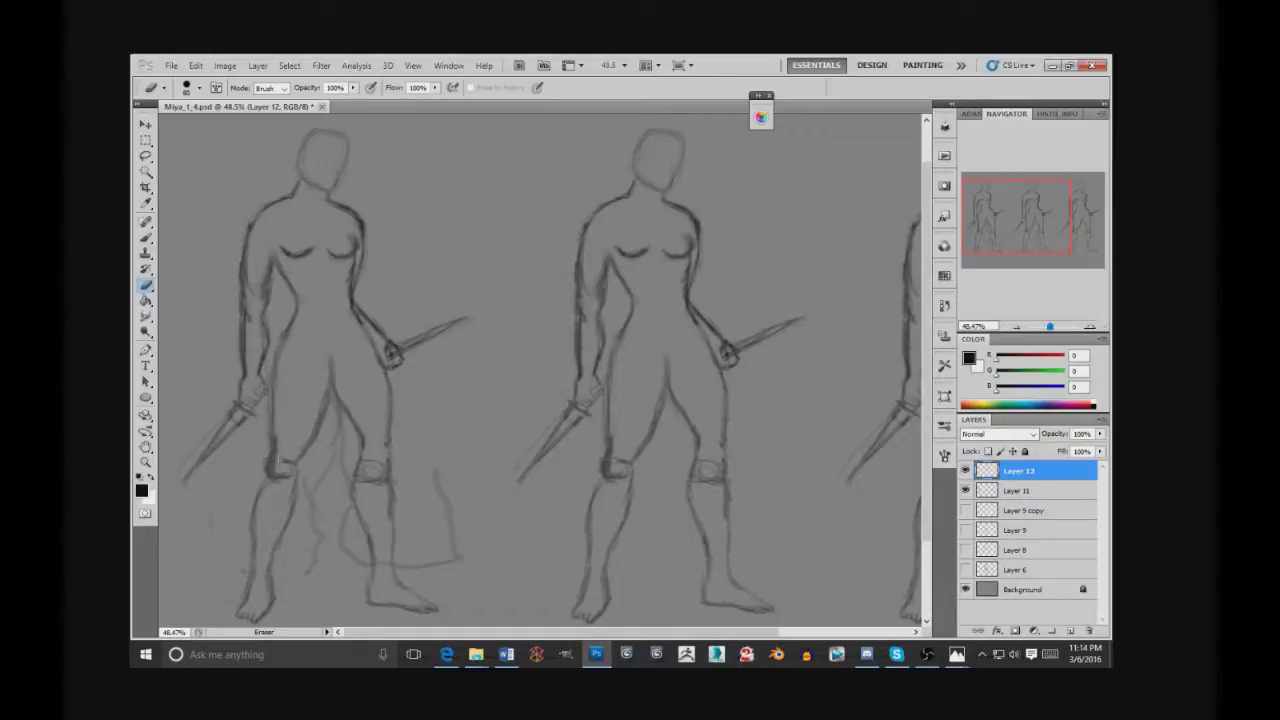
{"action": "left_click_drag", "start_coordinate": [316, 514], "coordinate": [310, 574]}
{"action": "mouse_move", "coordinate": [336, 404]}
{"action": "left_mouse_down"}
{"action": "mouse_move", "coordinate": [320, 492]}
{"action": "mouse_move", "coordinate": [362, 562]}
{"action": "left_mouse_up"}
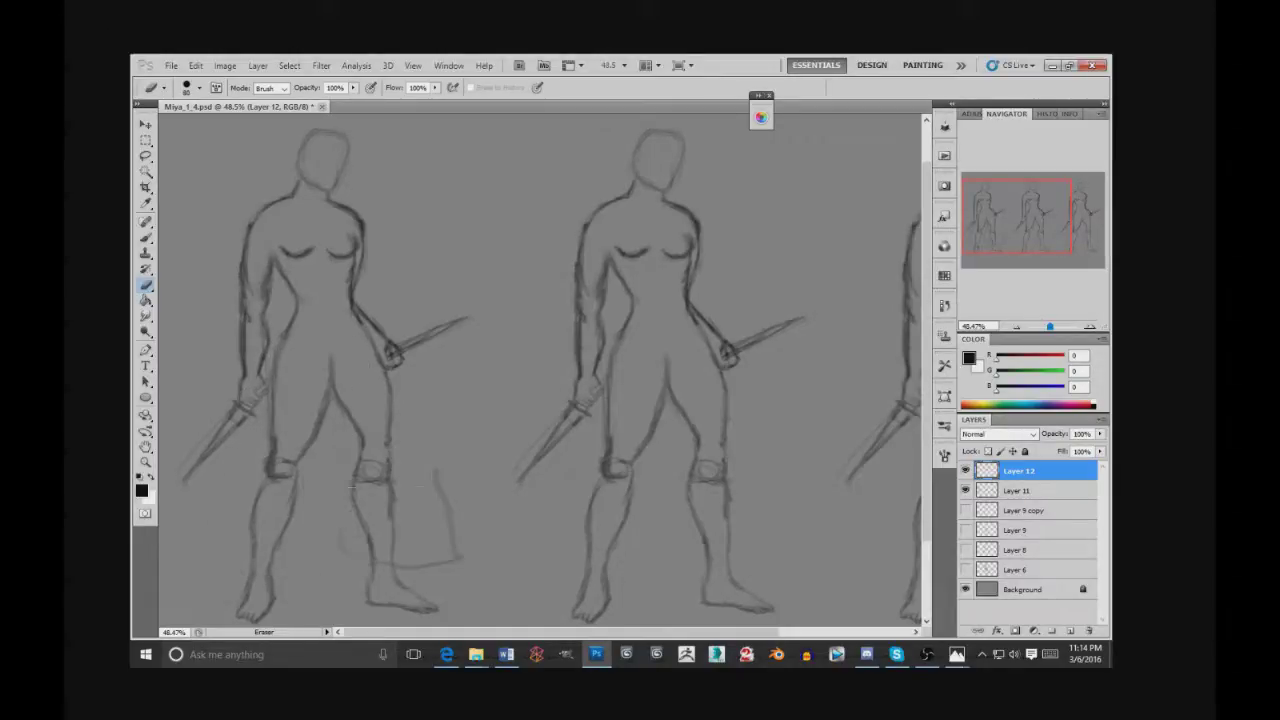
{"action": "left_click_drag", "start_coordinate": [438, 470], "coordinate": [456, 556]}
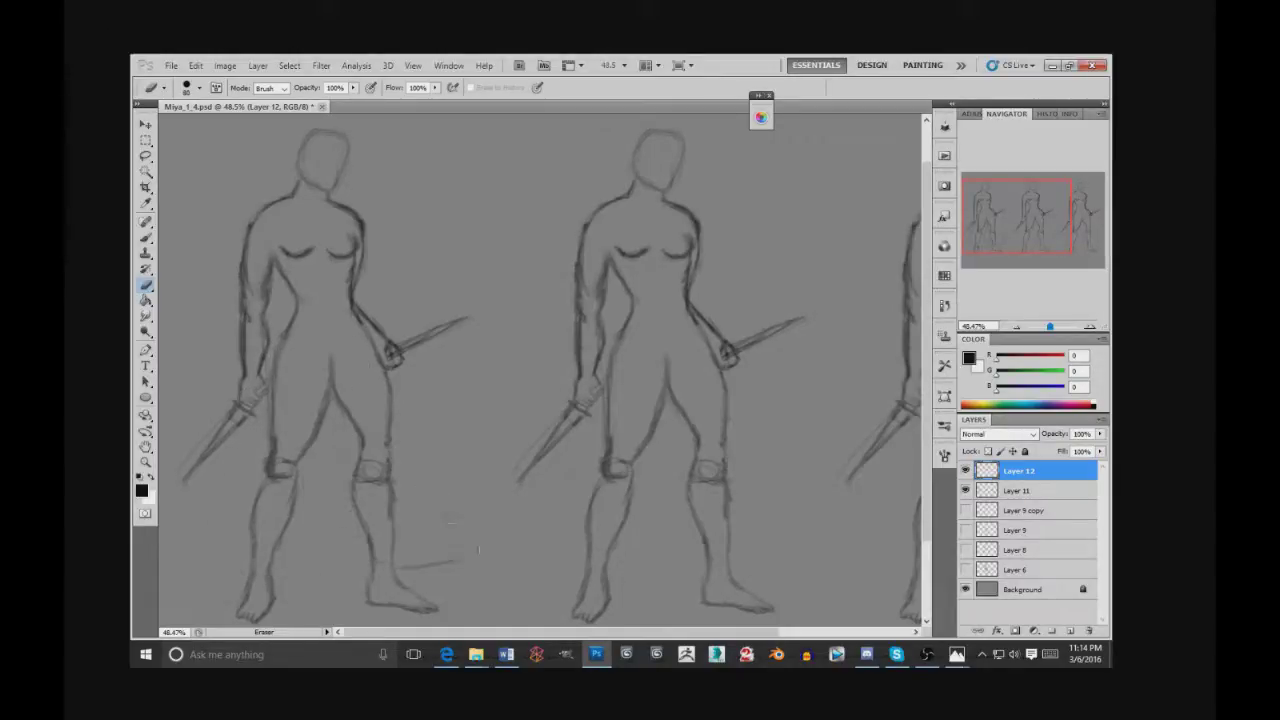
- Delete Layer 12 and create a fresh empty Layer 12
{"action": "left_click", "coordinate": [1089, 631]}
{"action": "left_click", "coordinate": [530, 320]}
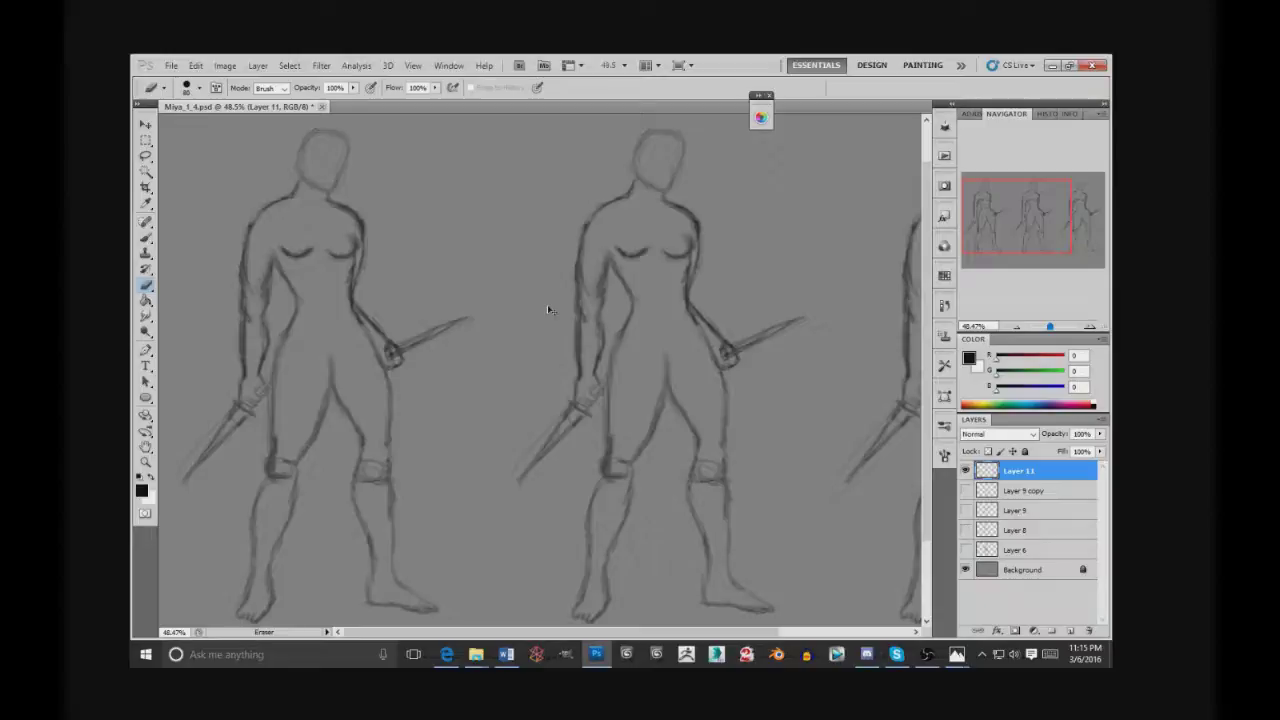
{"action": "key", "text": "ctrl+shift+n"}
{"action": "key", "text": "Return"}
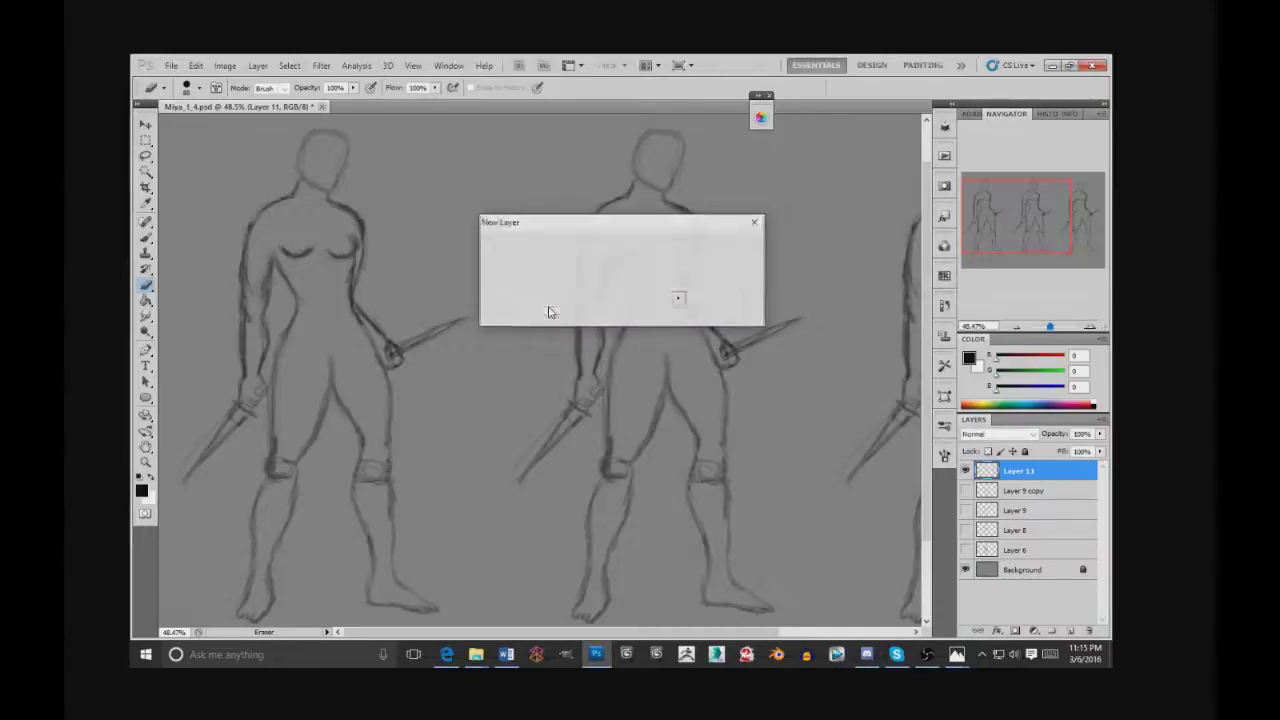
- Brush the top edge and left end of the left figure's belt, plus a faint line near the lower hilt
{"action": "left_click", "coordinate": [146, 238]}
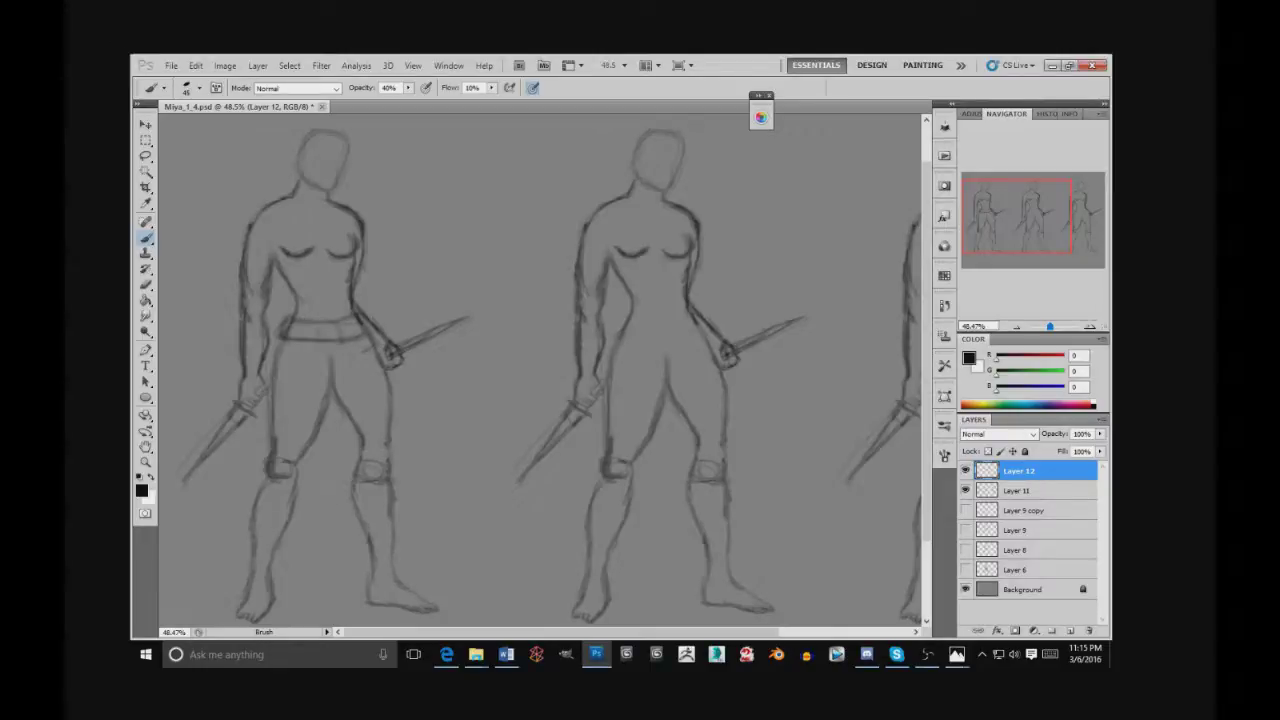
{"action": "left_click_drag", "start_coordinate": [300, 331], "coordinate": [358, 318]}
{"action": "left_click_drag", "start_coordinate": [277, 339], "coordinate": [271, 351]}
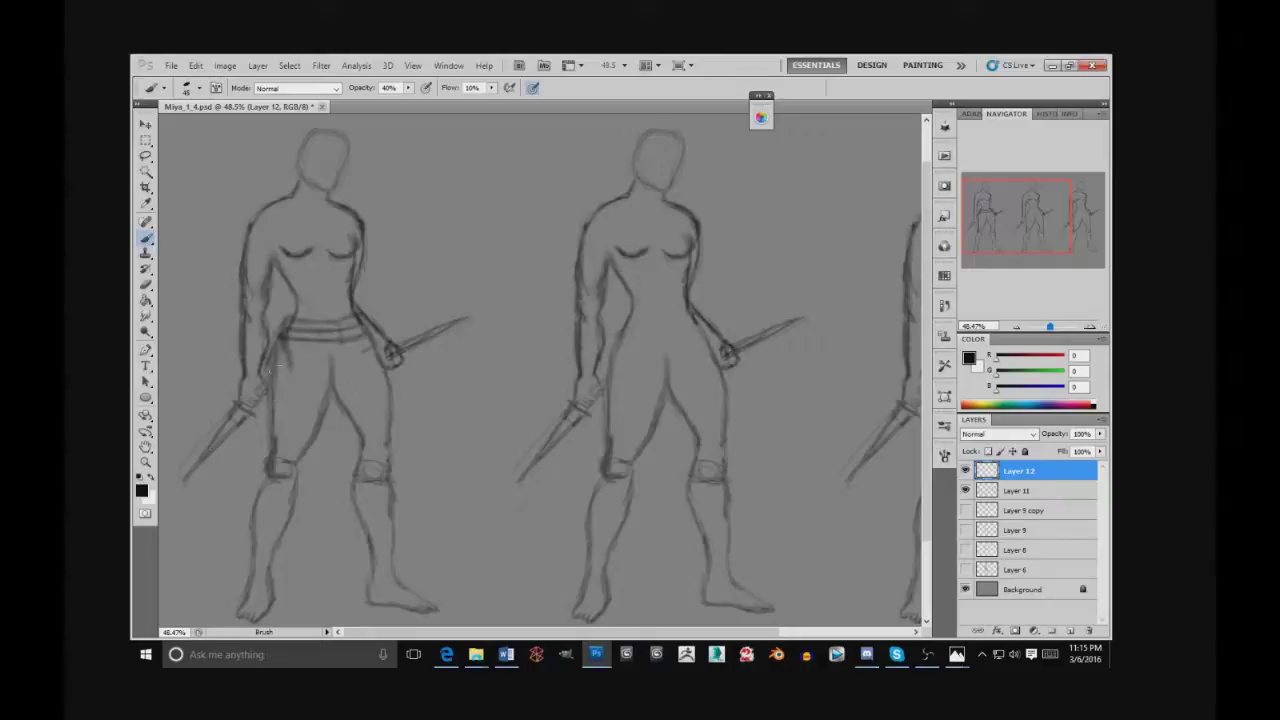
{"action": "left_click_drag", "start_coordinate": [263, 401], "coordinate": [260, 413]}
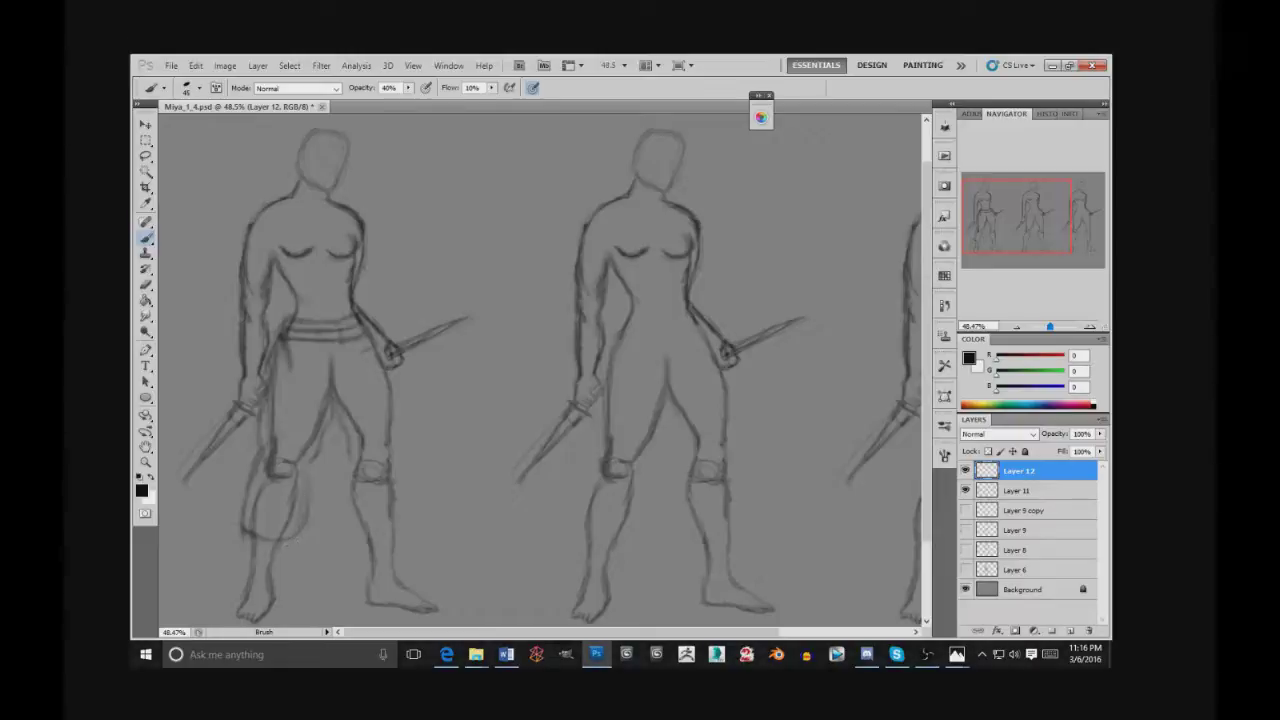
- Draw wrap bands across both of the left figure's shins with a slightly smaller brush, adding the outer calf line
{"action": "left_click_drag", "start_coordinate": [304, 518], "coordinate": [299, 500]}
{"action": "mouse_move", "coordinate": [256, 543]}
{"action": "left_mouse_down"}
{"action": "mouse_move", "coordinate": [281, 555]}
{"action": "mouse_move", "coordinate": [267, 569]}
{"action": "left_mouse_up"}
{"action": "key", "text": "bracketleft"}
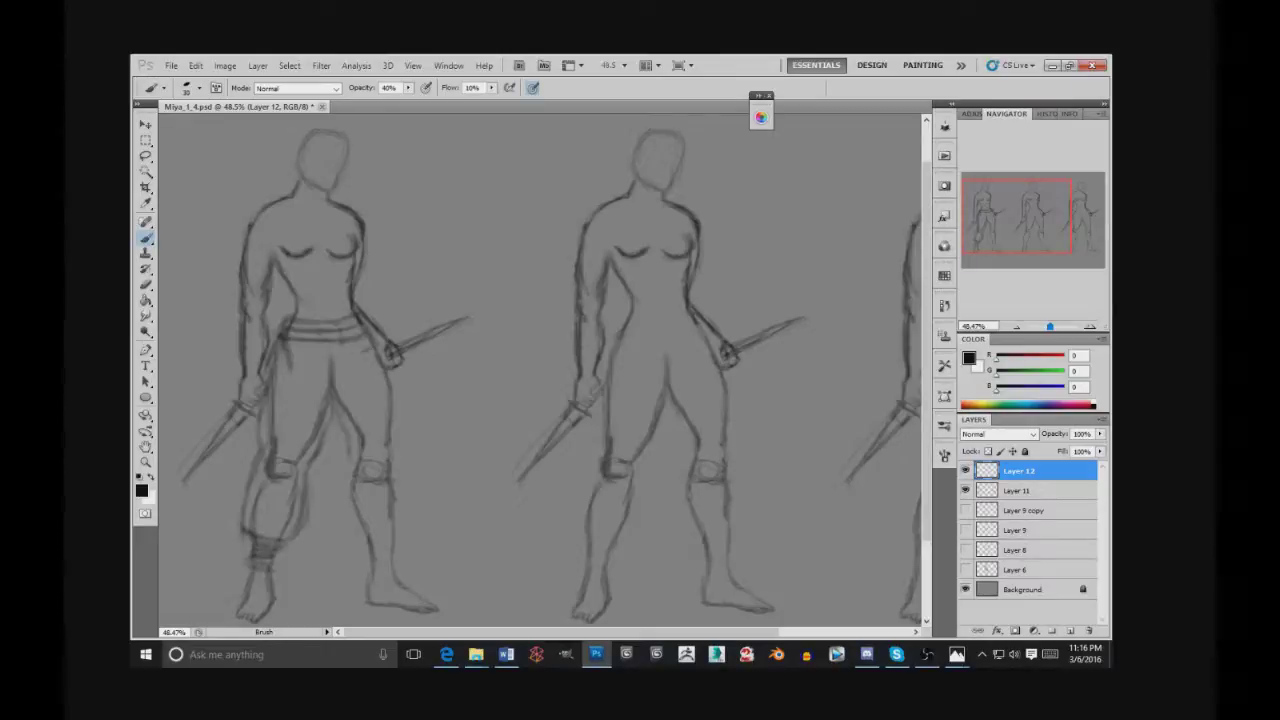
{"action": "left_click_drag", "start_coordinate": [258, 564], "coordinate": [278, 573]}
{"action": "mouse_move", "coordinate": [256, 576]}
{"action": "left_mouse_down"}
{"action": "mouse_move", "coordinate": [270, 578]}
{"action": "mouse_move", "coordinate": [261, 583]}
{"action": "left_mouse_up"}
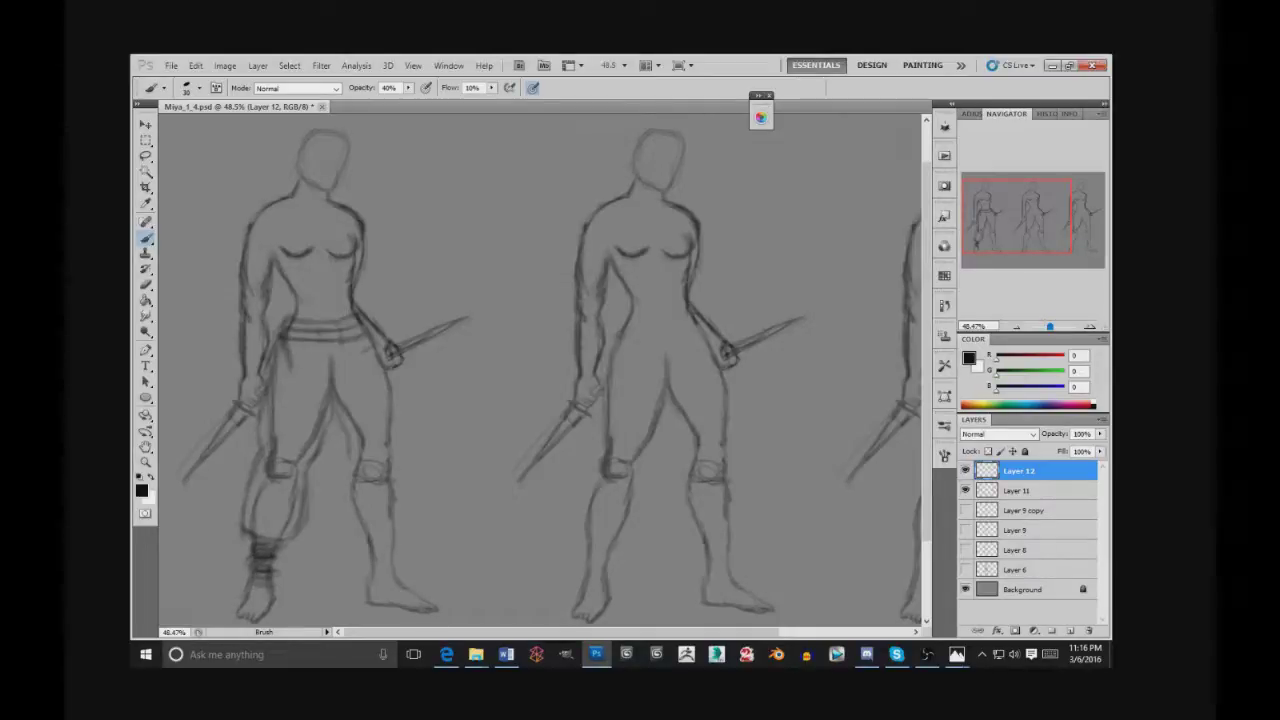
{"action": "mouse_move", "coordinate": [368, 530]}
{"action": "left_mouse_down"}
{"action": "mouse_move", "coordinate": [392, 527]}
{"action": "mouse_move", "coordinate": [390, 560]}
{"action": "left_mouse_up"}
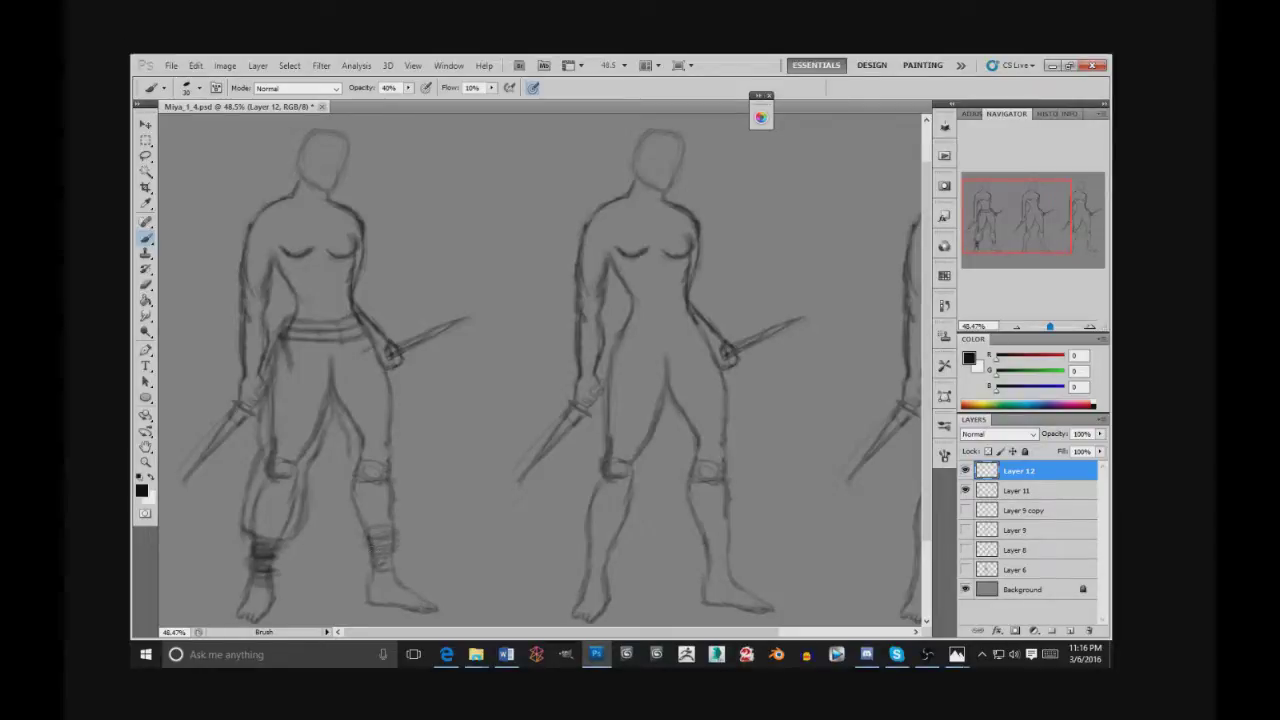
{"action": "left_click_drag", "start_coordinate": [364, 528], "coordinate": [380, 526]}
{"action": "left_click_drag", "start_coordinate": [405, 498], "coordinate": [401, 514]}
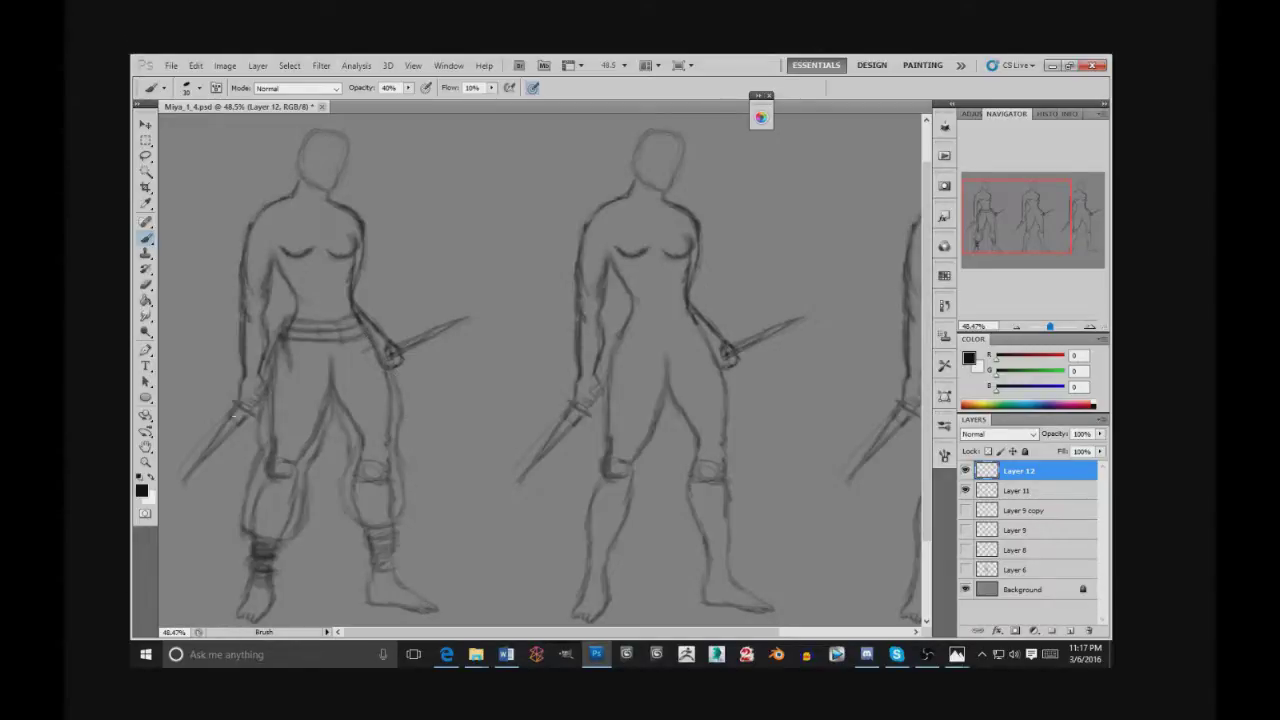
- Fade Layer 11, the bare figure layer, to 43% opacity
{"action": "left_click", "coordinate": [1050, 492]}
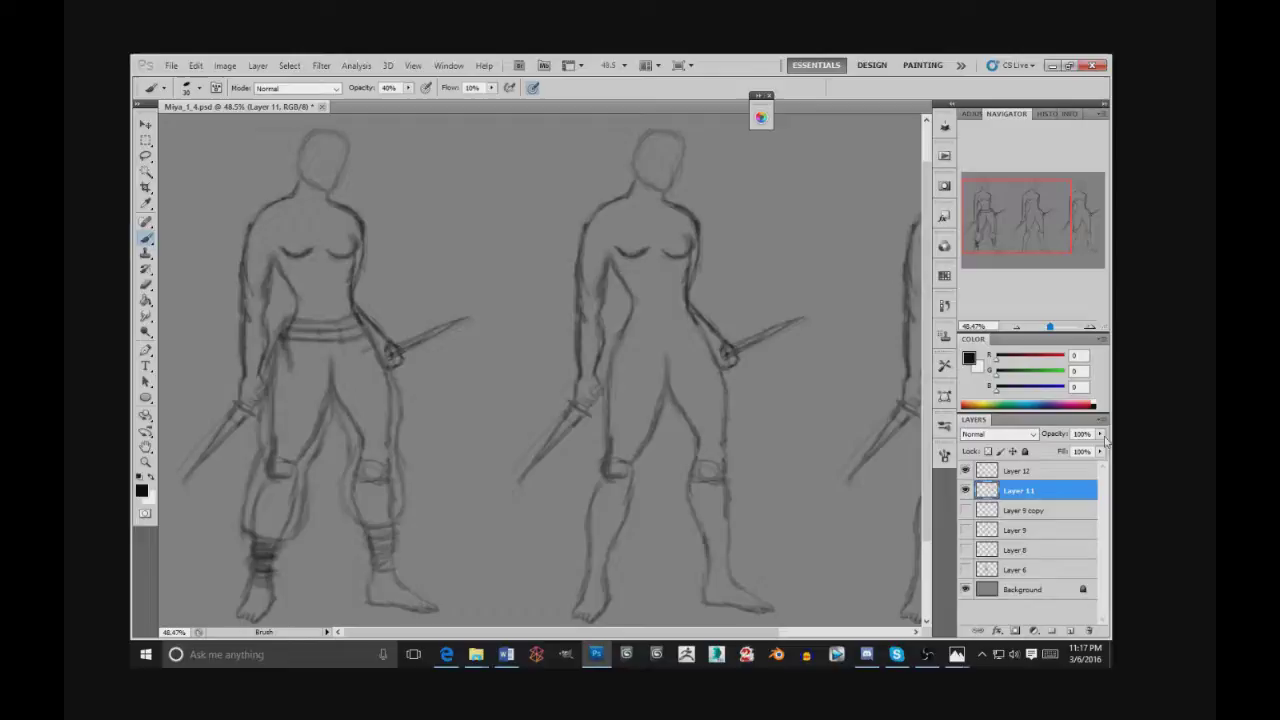
{"action": "left_click", "coordinate": [1100, 434]}
{"action": "left_click_drag", "start_coordinate": [1094, 448], "coordinate": [1061, 452]}
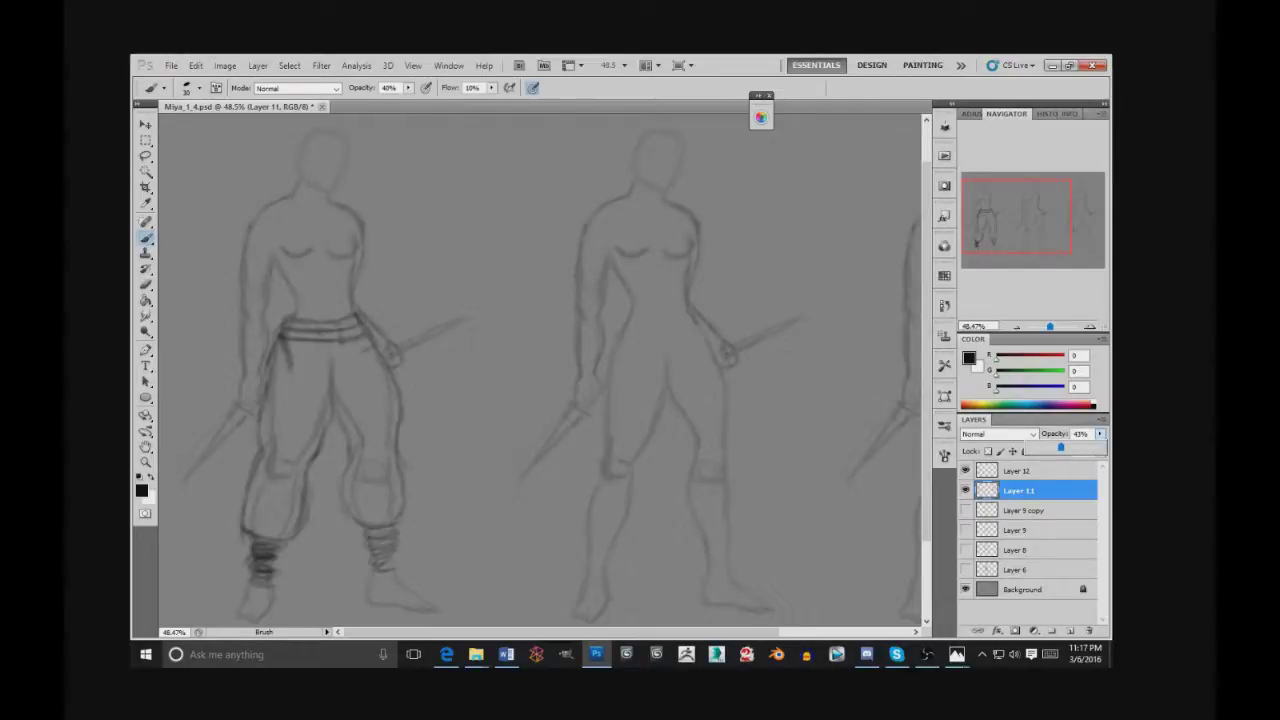
- Darken the left figure's ankle bands on Layer 12, then reselect Layer 11
{"action": "left_click", "coordinate": [1030, 472]}
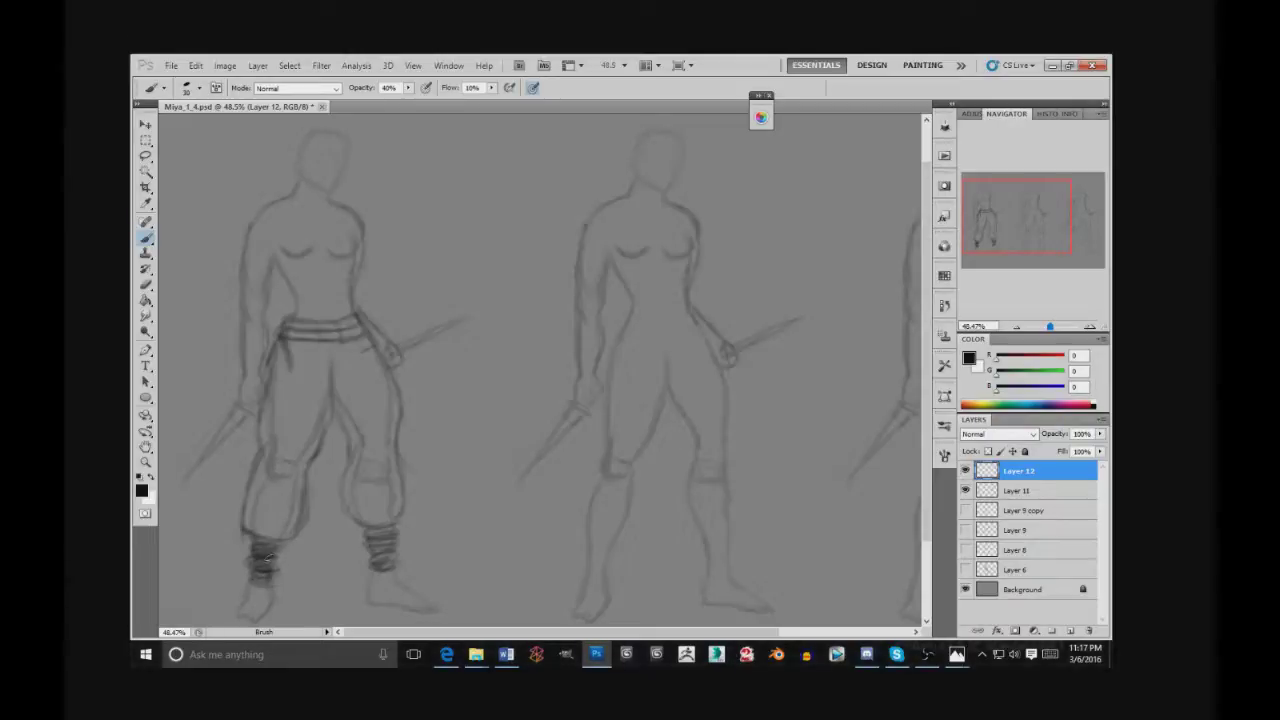
{"action": "left_click_drag", "start_coordinate": [268, 556], "coordinate": [278, 557]}
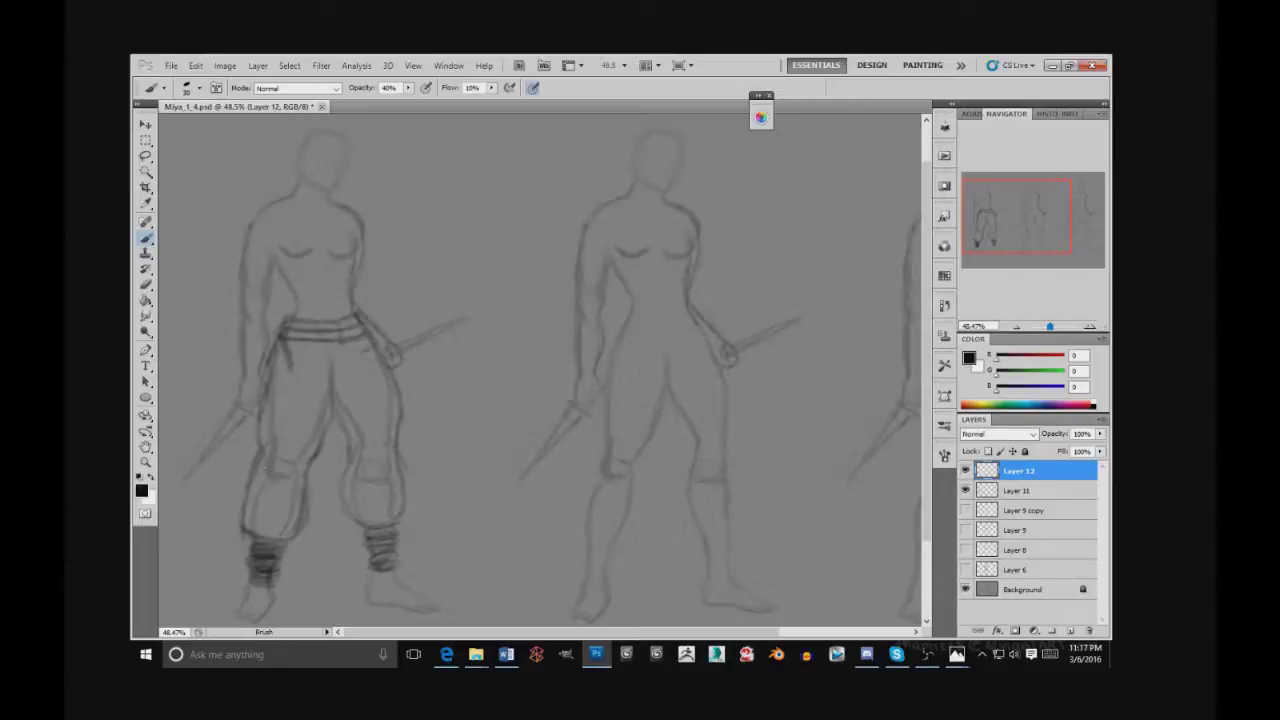
{"action": "left_click", "coordinate": [1058, 490]}
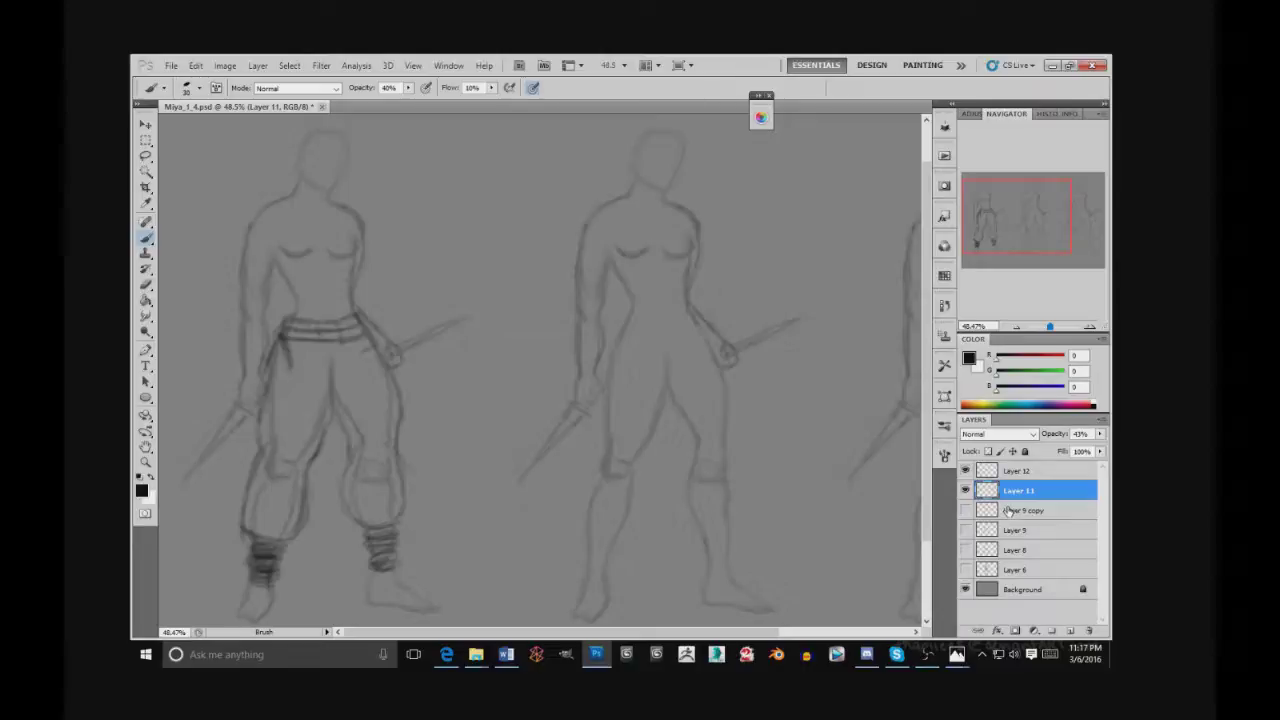
- On Layer 12, sketch a hip line below the belt and erase the stray scribble beside the head
{"action": "key", "text": "alt+bracketright"}
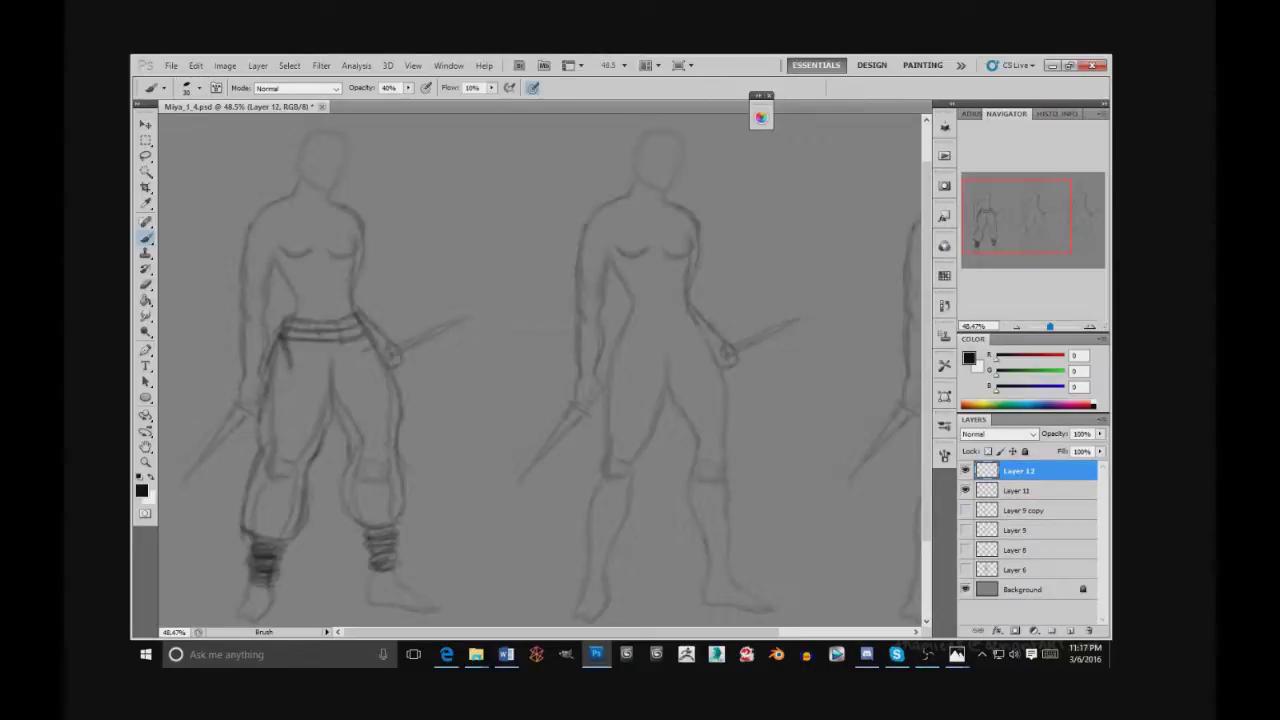
{"action": "left_click_drag", "start_coordinate": [283, 352], "coordinate": [288, 366]}
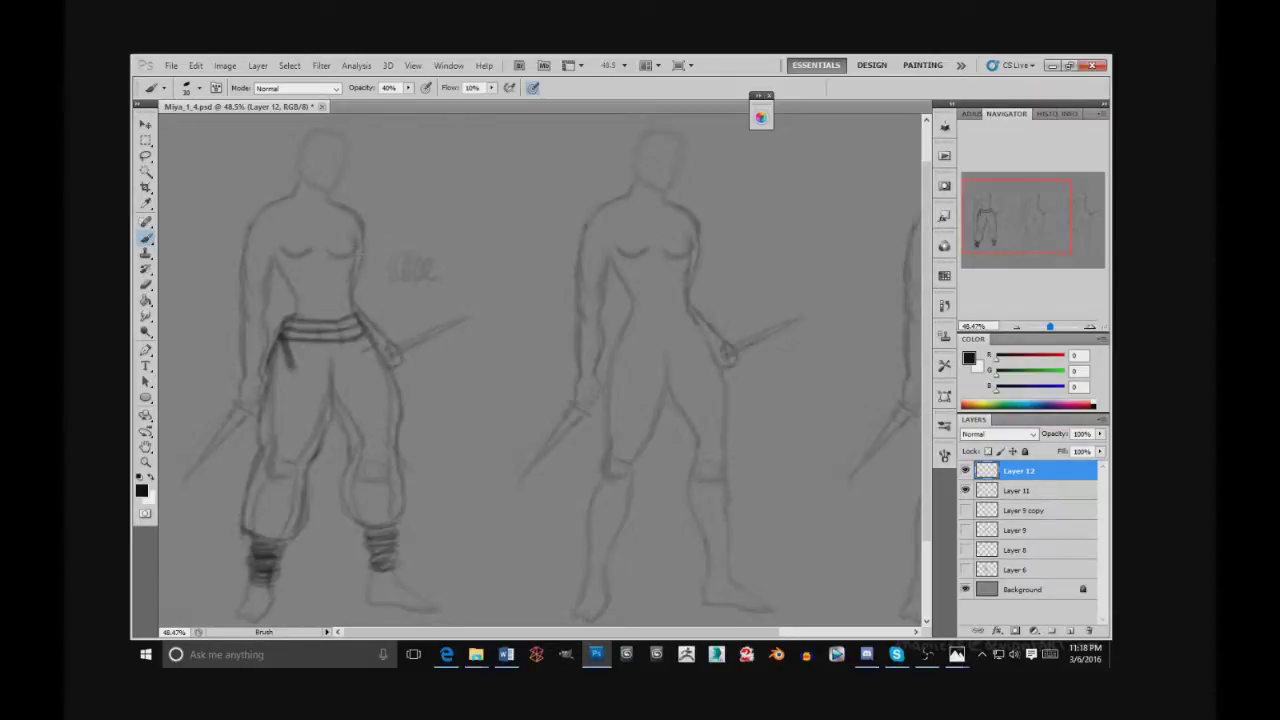
{"action": "key", "text": "e"}
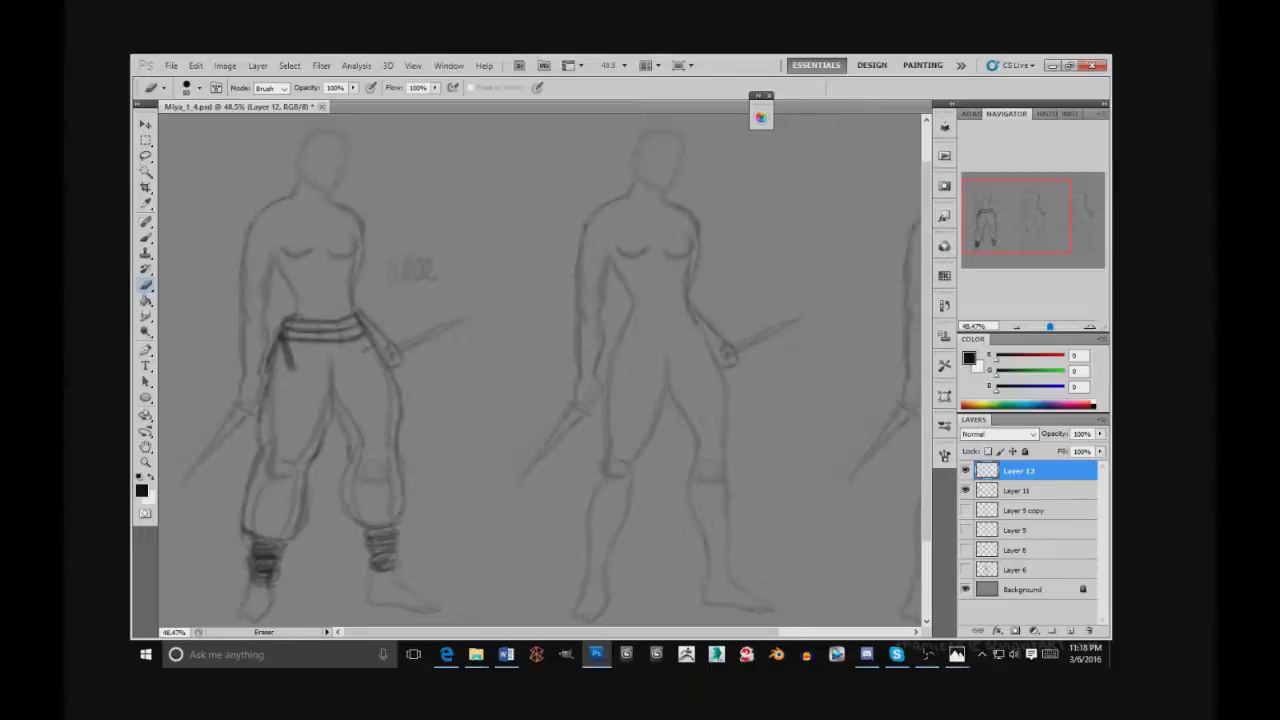
{"action": "left_click_drag", "start_coordinate": [405, 266], "coordinate": [430, 270]}
{"action": "key", "text": "b"}
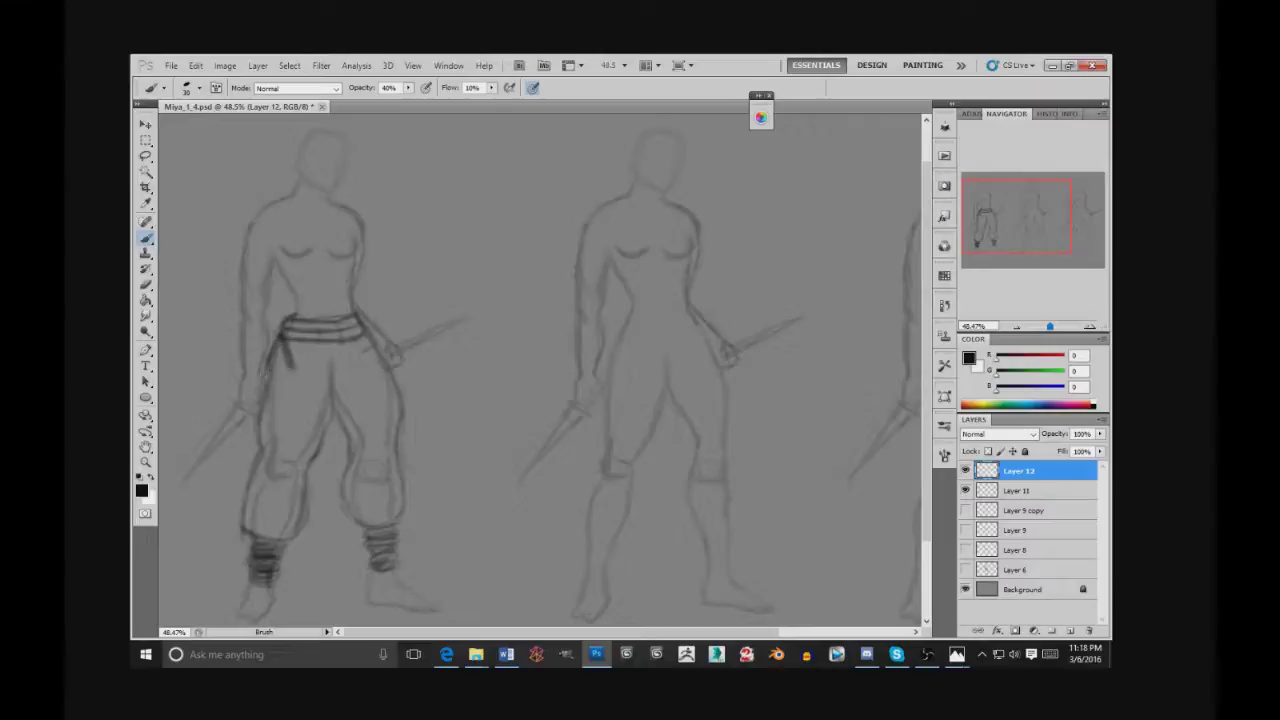
- Darken the hip mark and belt end, and draw a knot on the left figure's belt
{"action": "left_click_drag", "start_coordinate": [265, 365], "coordinate": [267, 363]}
{"action": "left_click_drag", "start_coordinate": [277, 318], "coordinate": [285, 314]}
{"action": "left_click_drag", "start_coordinate": [287, 305], "coordinate": [296, 316]}
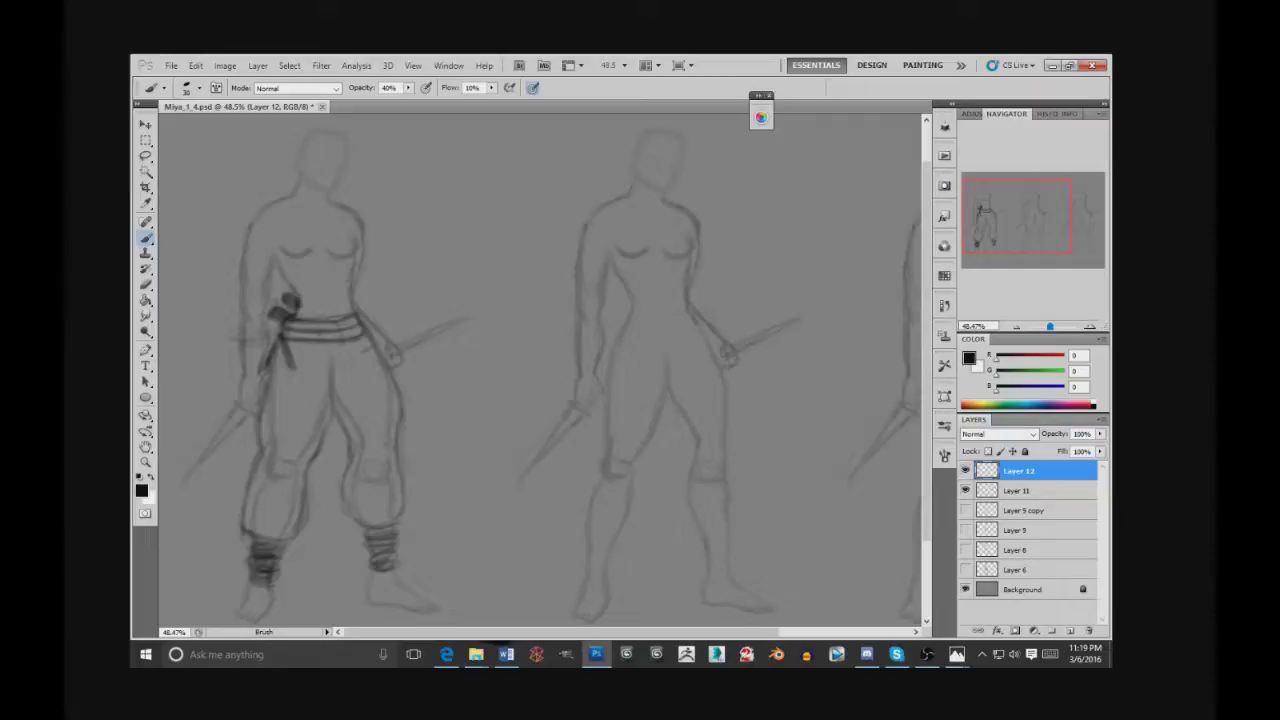
- Shade the forearm wraps beside the hip and the pouch at the belt's right end
{"action": "mouse_move", "coordinate": [262, 348]}
{"action": "left_mouse_down"}
{"action": "mouse_move", "coordinate": [240, 357]}
{"action": "mouse_move", "coordinate": [242, 371]}
{"action": "mouse_move", "coordinate": [239, 357]}
{"action": "left_mouse_up"}
{"action": "left_click_drag", "start_coordinate": [264, 352], "coordinate": [242, 358]}
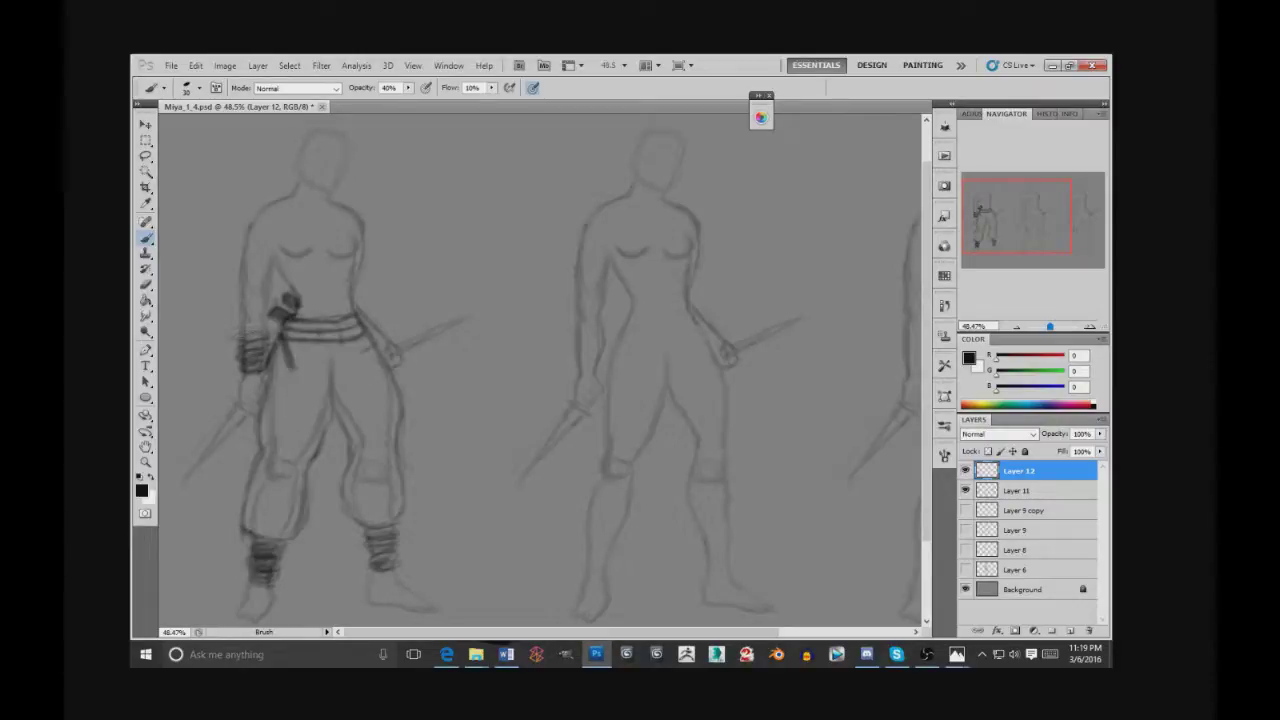
{"action": "left_click_drag", "start_coordinate": [383, 319], "coordinate": [375, 328]}
{"action": "left_click_drag", "start_coordinate": [382, 324], "coordinate": [372, 337]}
{"action": "mouse_move", "coordinate": [238, 377]}
{"action": "left_mouse_down"}
{"action": "mouse_move", "coordinate": [245, 343]}
{"action": "mouse_move", "coordinate": [262, 368]}
{"action": "mouse_move", "coordinate": [277, 333]}
{"action": "left_mouse_up"}
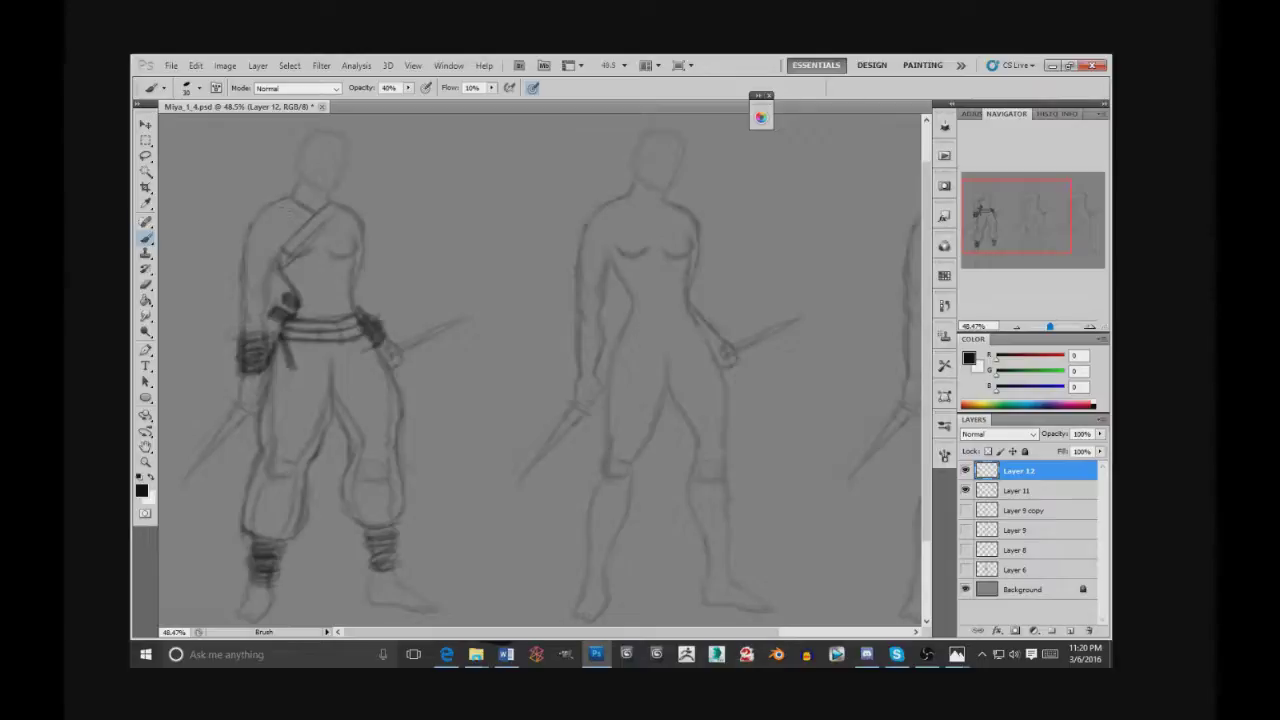
- Outline the shirt's shoulders, torso and inner sleeve edge, and refine the figure's jaw
{"action": "left_click_drag", "start_coordinate": [286, 215], "coordinate": [297, 209]}
{"action": "left_click_drag", "start_coordinate": [262, 204], "coordinate": [251, 219]}
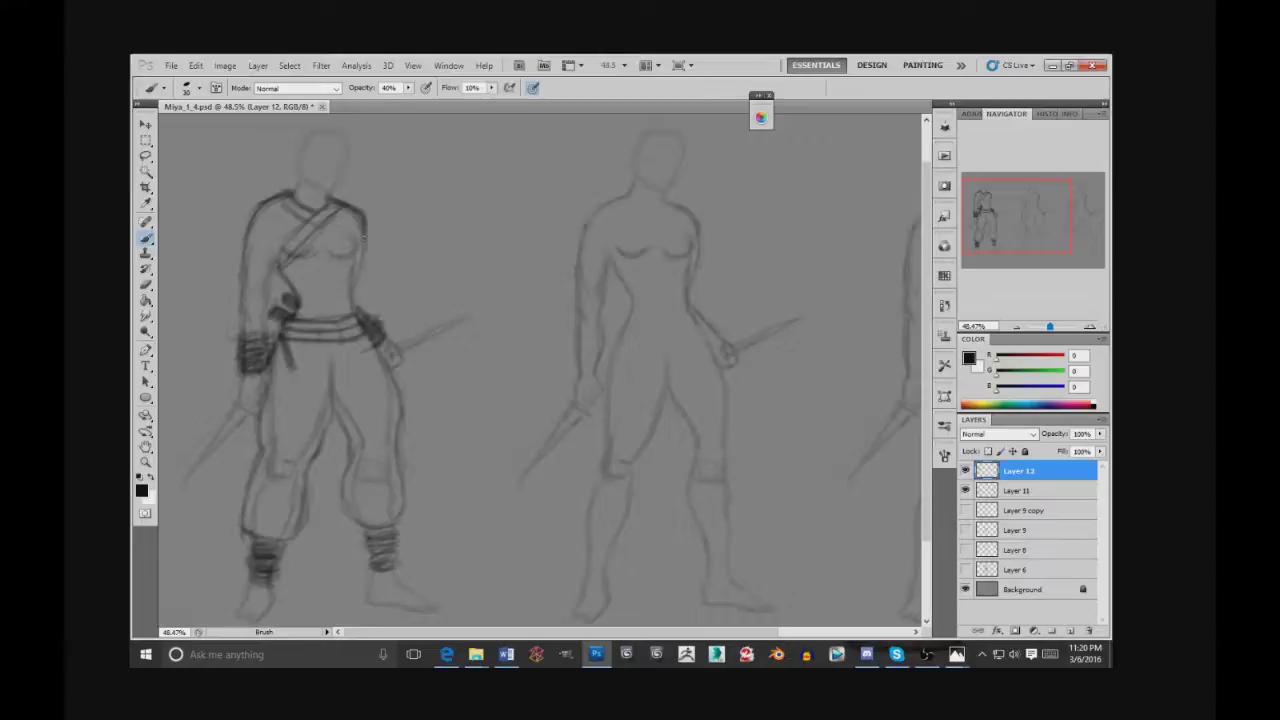
{"action": "left_click_drag", "start_coordinate": [359, 255], "coordinate": [354, 305]}
{"action": "mouse_move", "coordinate": [270, 301]}
{"action": "left_mouse_down"}
{"action": "mouse_move", "coordinate": [266, 323]}
{"action": "mouse_move", "coordinate": [273, 295]}
{"action": "mouse_move", "coordinate": [266, 304]}
{"action": "left_mouse_up"}
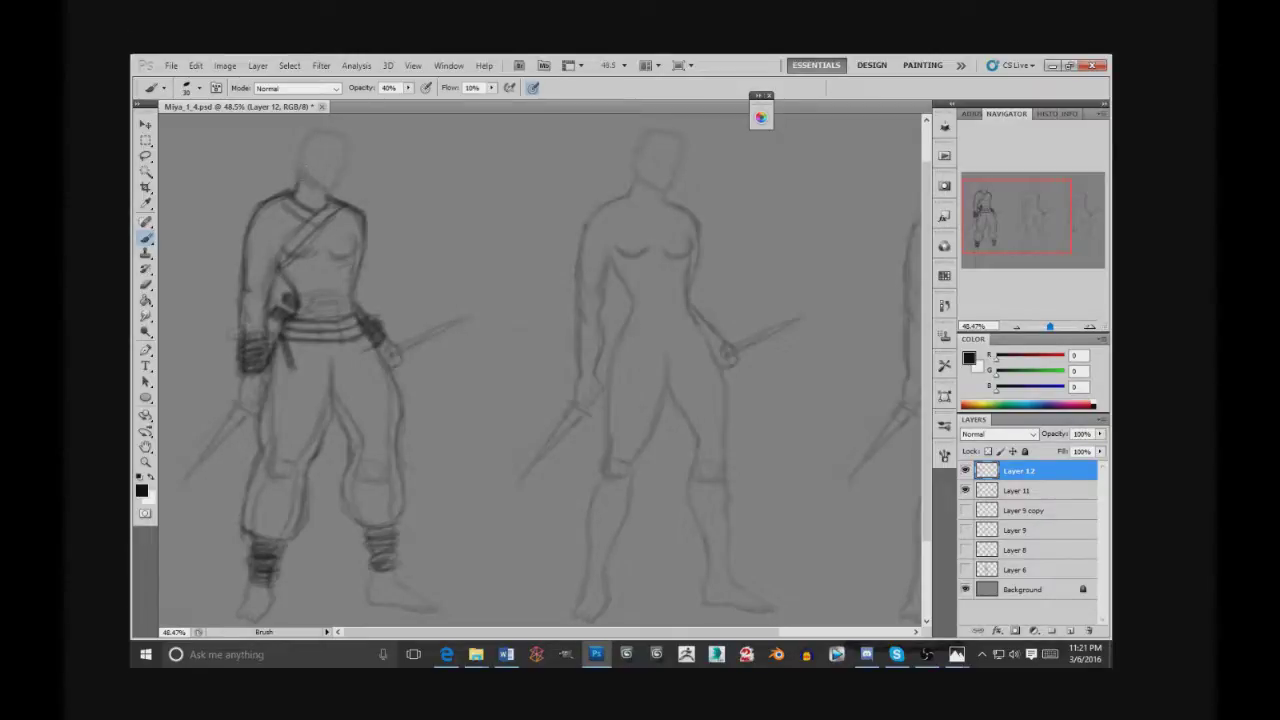
{"action": "left_click_drag", "start_coordinate": [333, 183], "coordinate": [337, 175]}
- Sketch an ear beside the left figure's head and shift the view so the figures sit higher
{"action": "left_click_drag", "start_coordinate": [289, 147], "coordinate": [296, 158]}
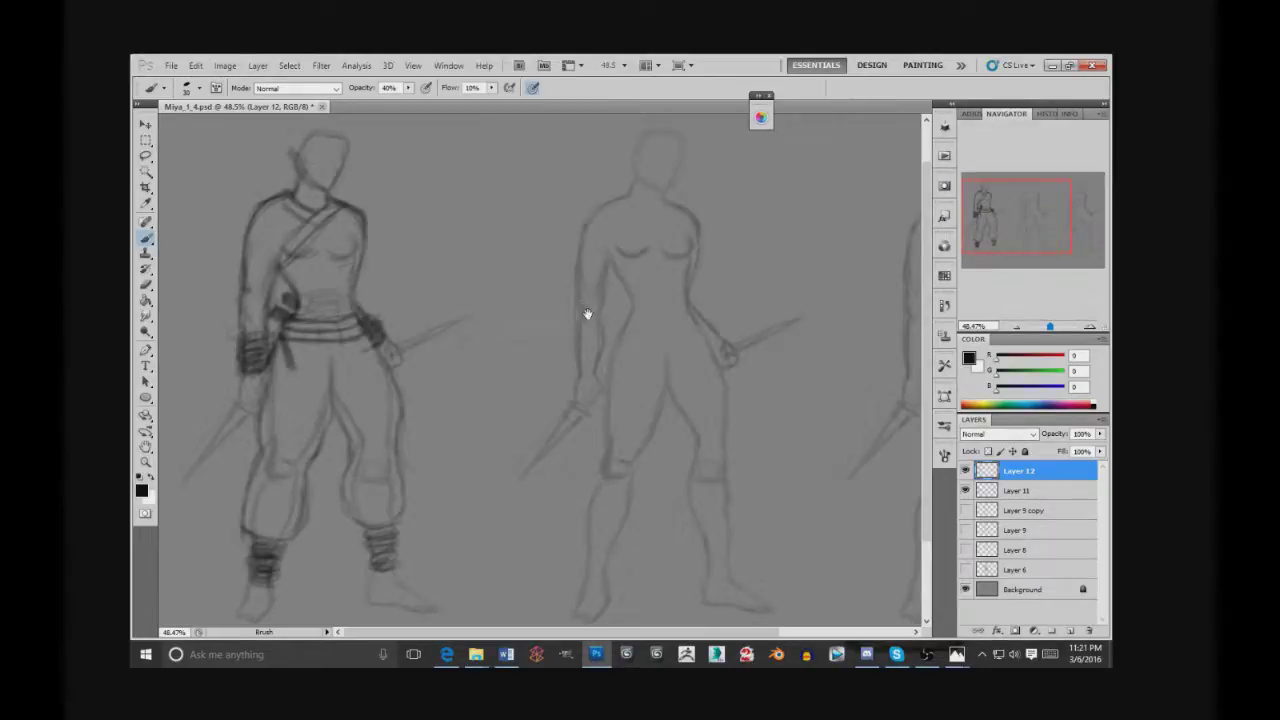
{"action": "left_click_drag", "start_coordinate": [586, 314], "coordinate": [483, 414]}
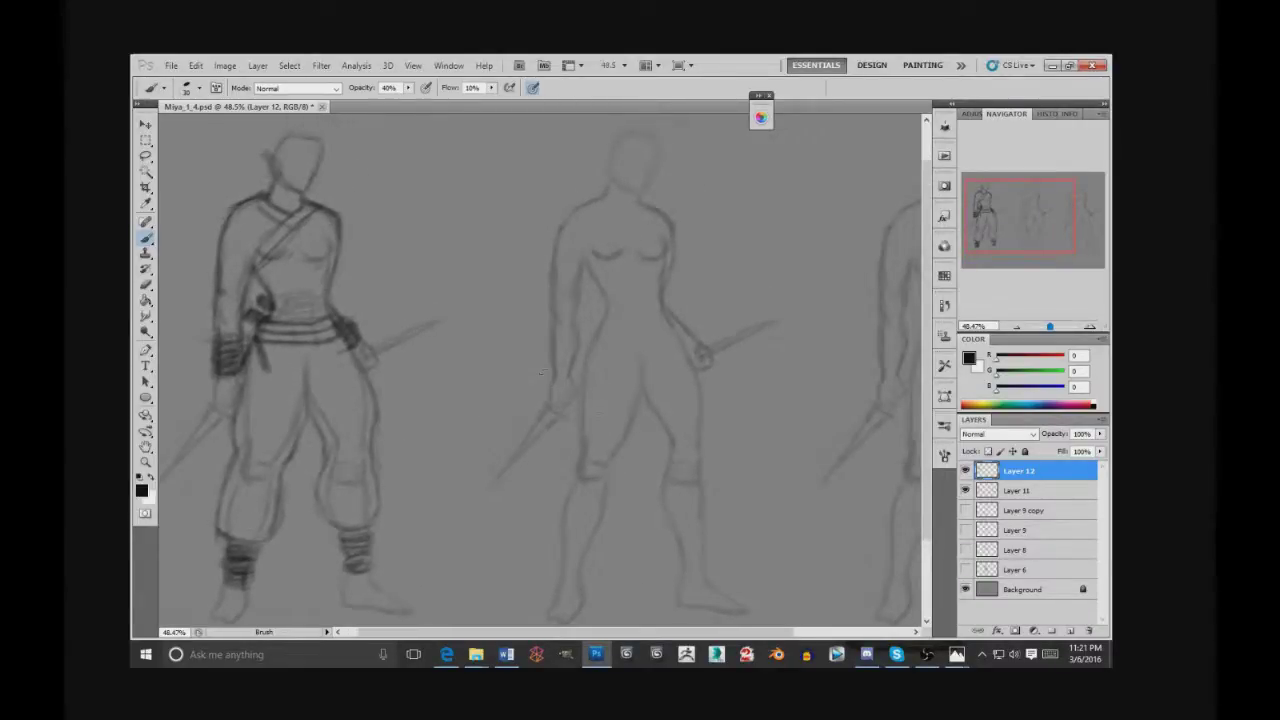
{"action": "left_click", "coordinate": [146, 462]}
- Zoom out until the clothed figure and both bare figure sketches fit the window
{"action": "left_click", "coordinate": [400, 442], "text": "alt"}
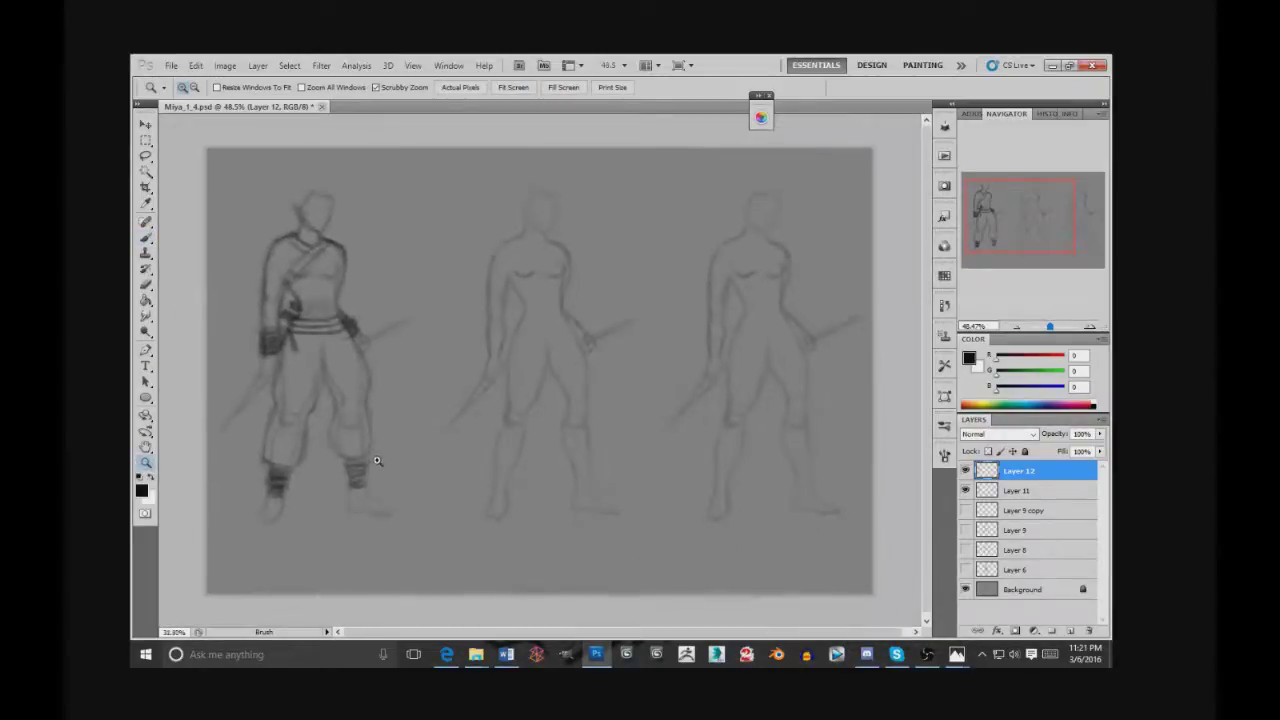
{"action": "left_click_drag", "start_coordinate": [377, 460], "coordinate": [365, 440]}
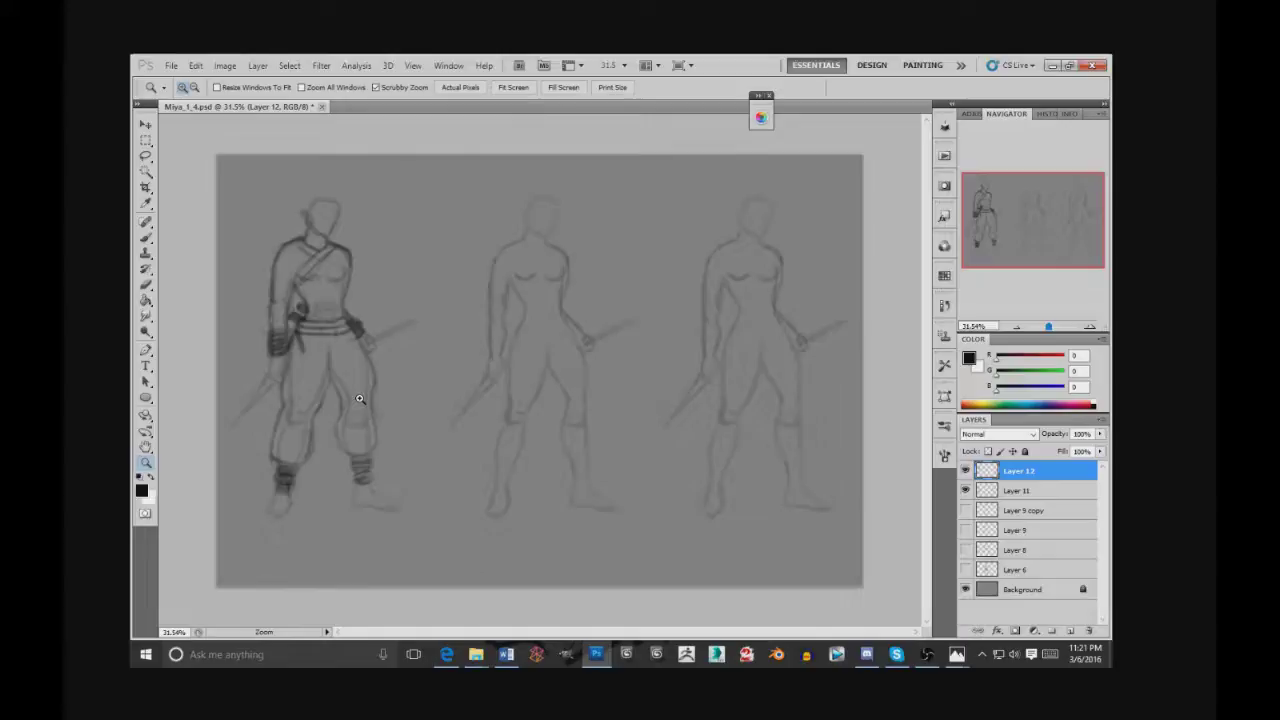